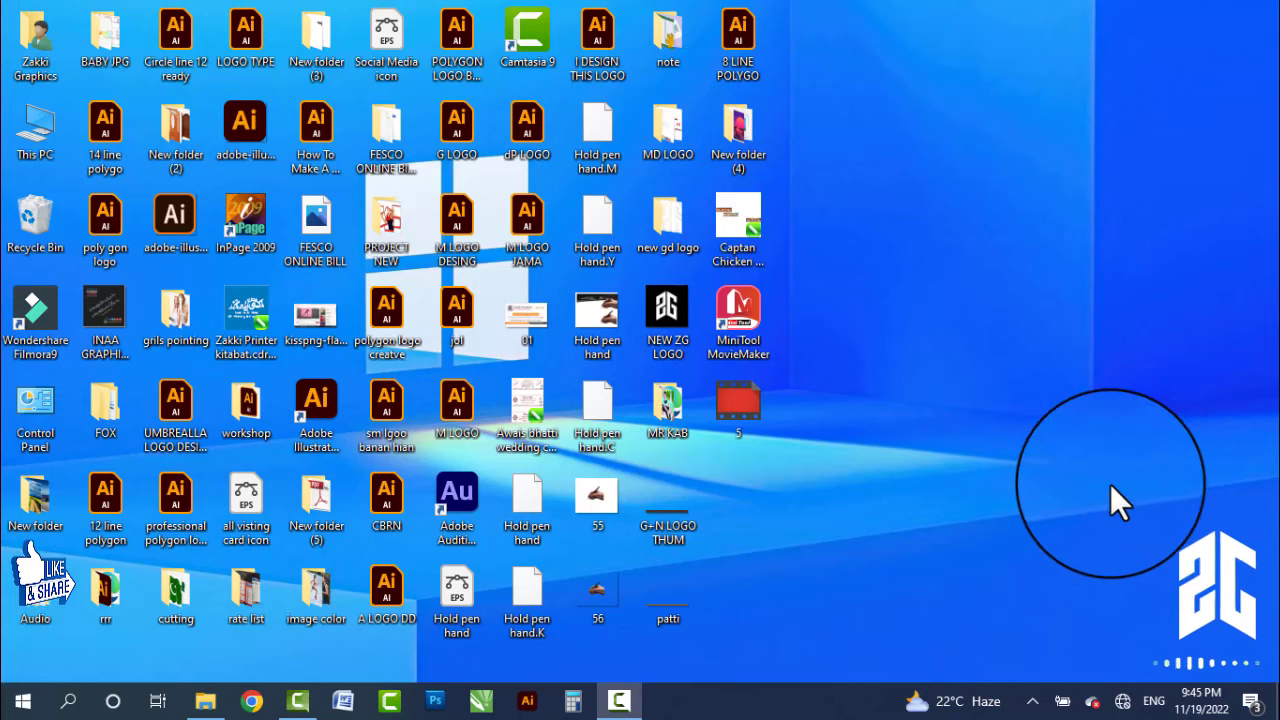
- Extract _Getintopc.com_Adobe_Illustrator_2023_v27.0.0.602.rar from Downloads into its own named folder
{"action": "double_click", "coordinate": [51, 132]}
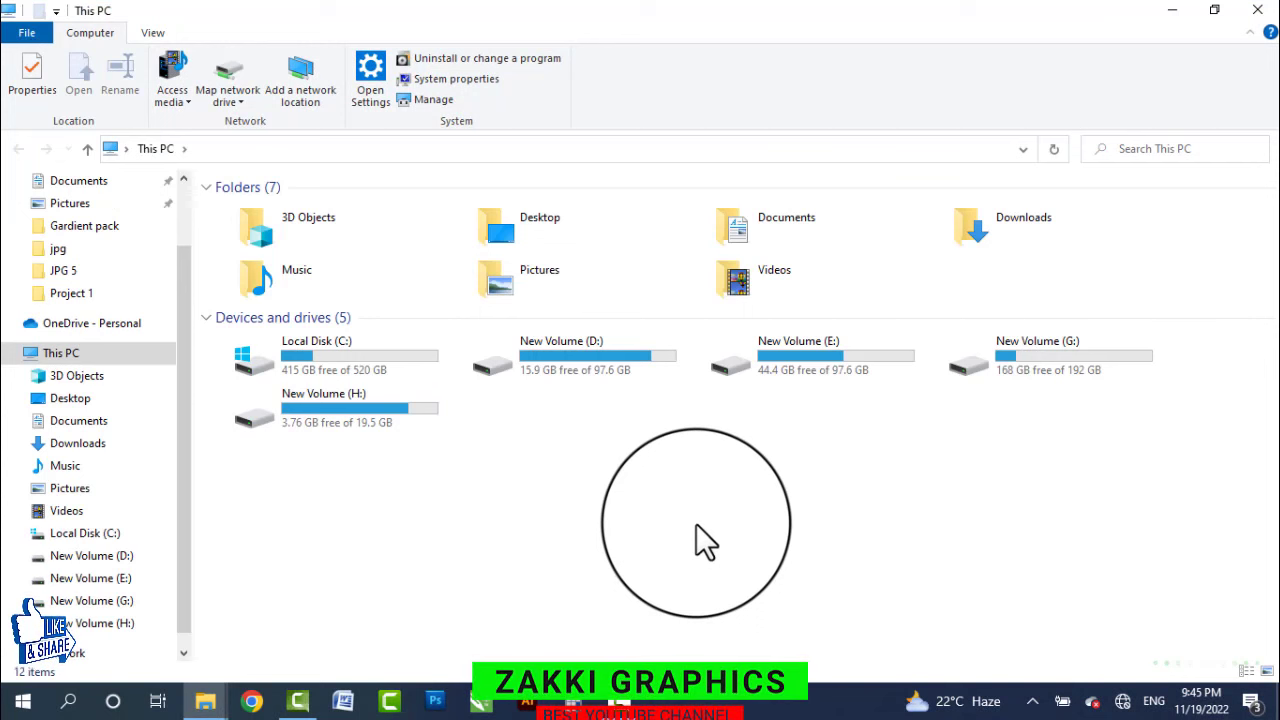
{"action": "left_click", "coordinate": [100, 446]}
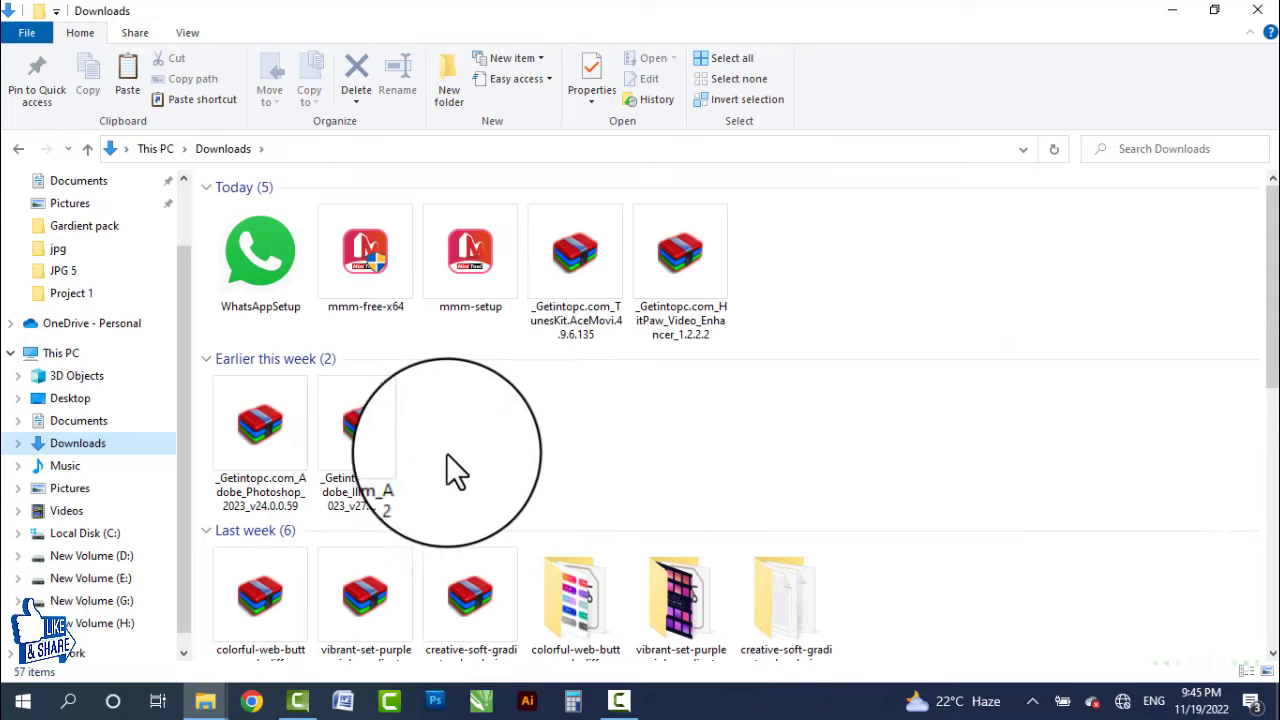
{"action": "left_click", "coordinate": [377, 460]}
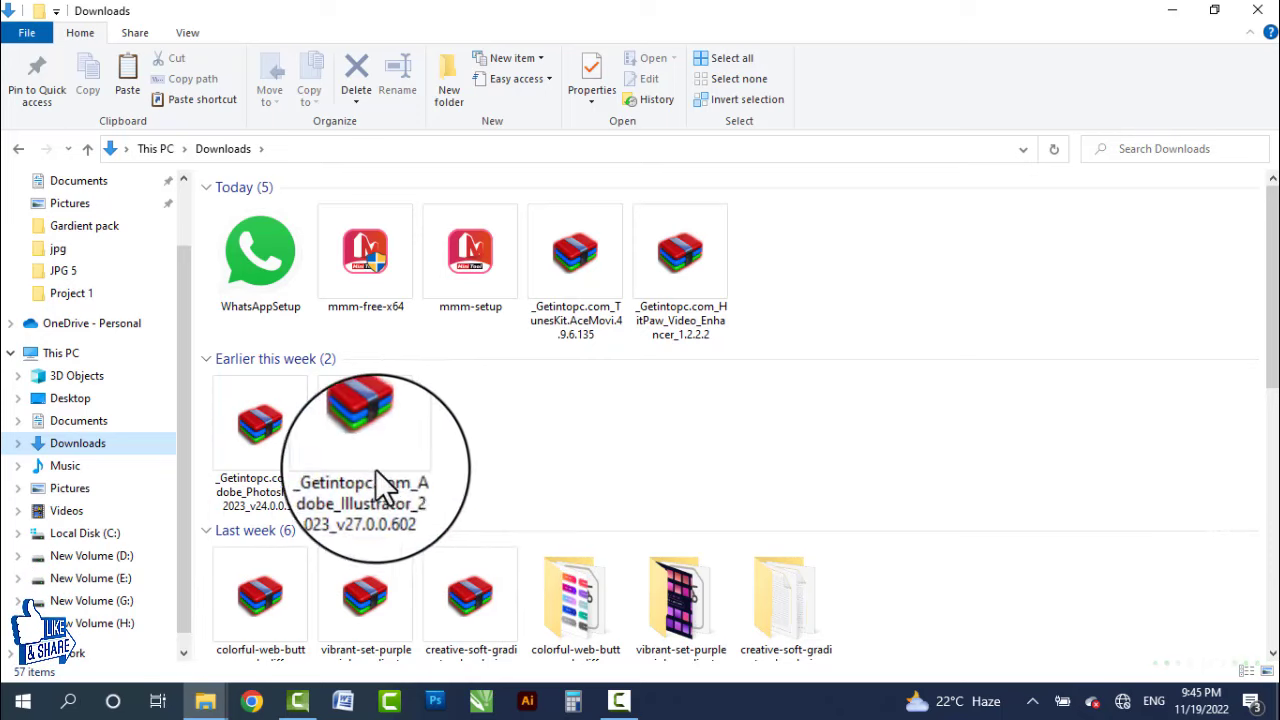
{"action": "right_click", "coordinate": [369, 444]}
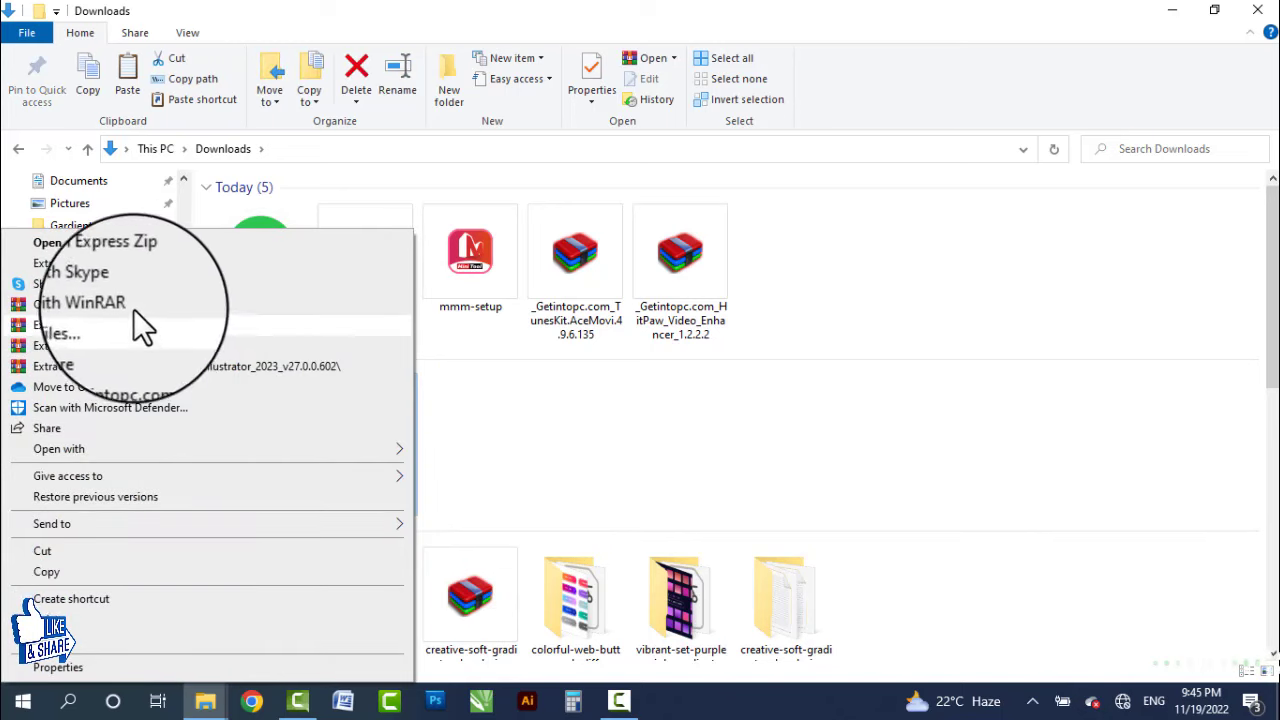
{"action": "left_click", "coordinate": [140, 366]}
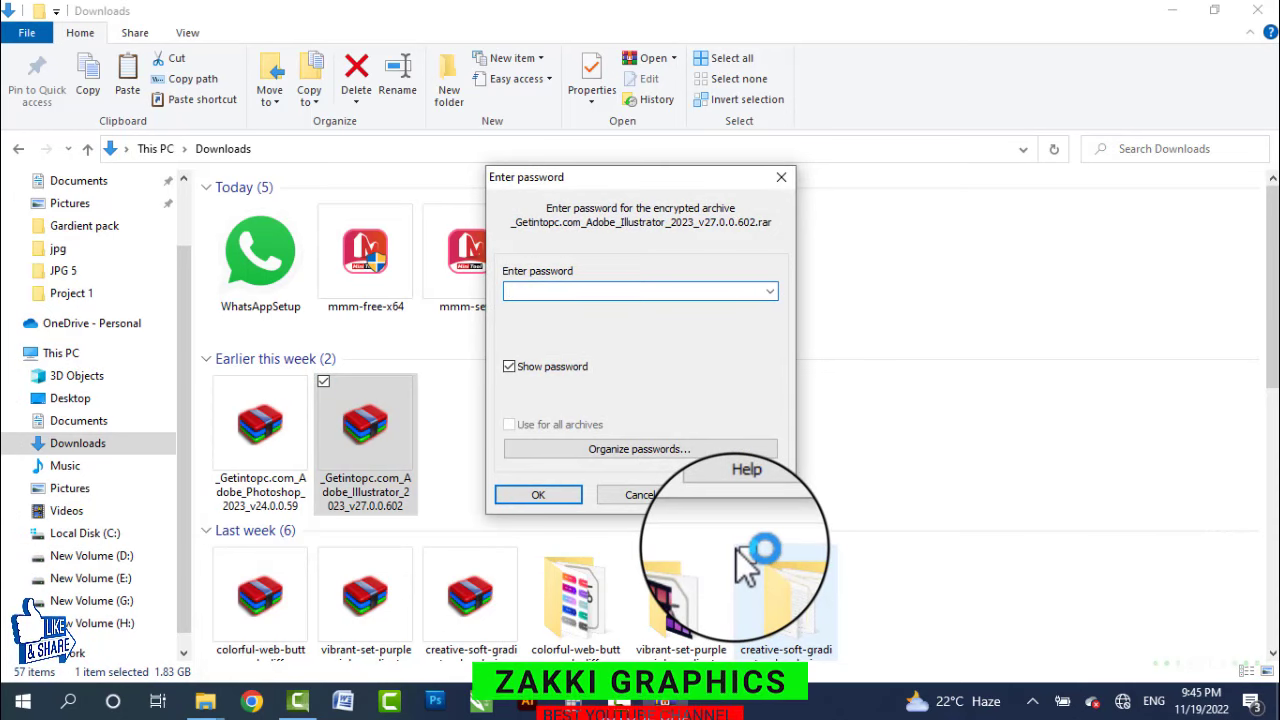
- Enter the archive password so WinRAR extracts the Illustrator 2023 archive
{"action": "type", "text": "3"}
{"action": "key", "text": "Return"}
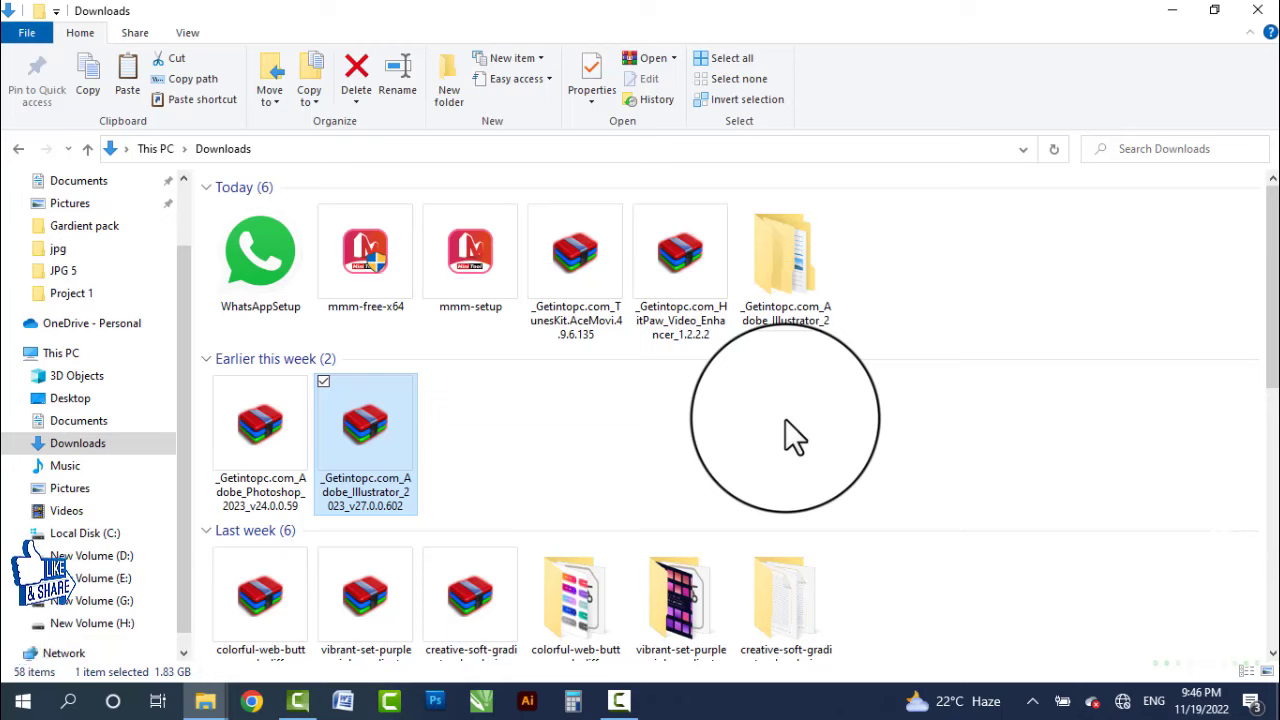
- Open the extracted _Getintopc folder and its Adobe_Illustrator_2023_v27.0.0.602 subfolder
{"action": "double_click", "coordinate": [803, 289]}
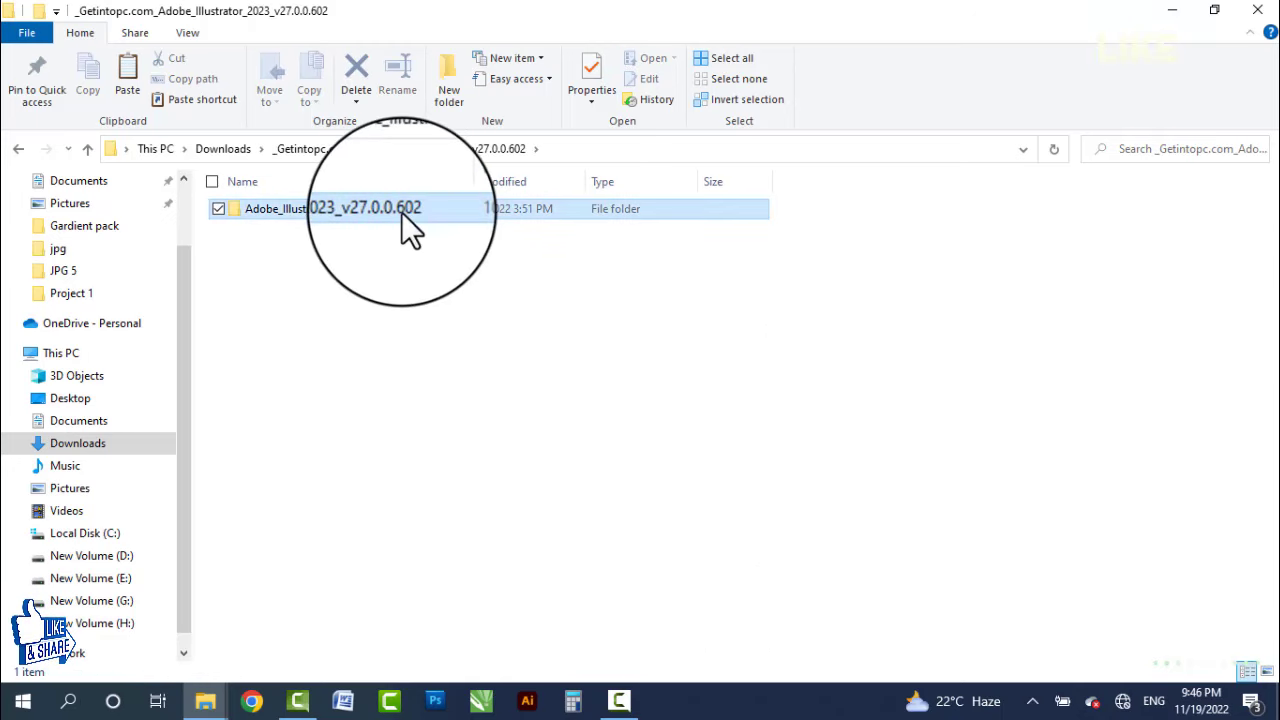
{"action": "double_click", "coordinate": [403, 212]}
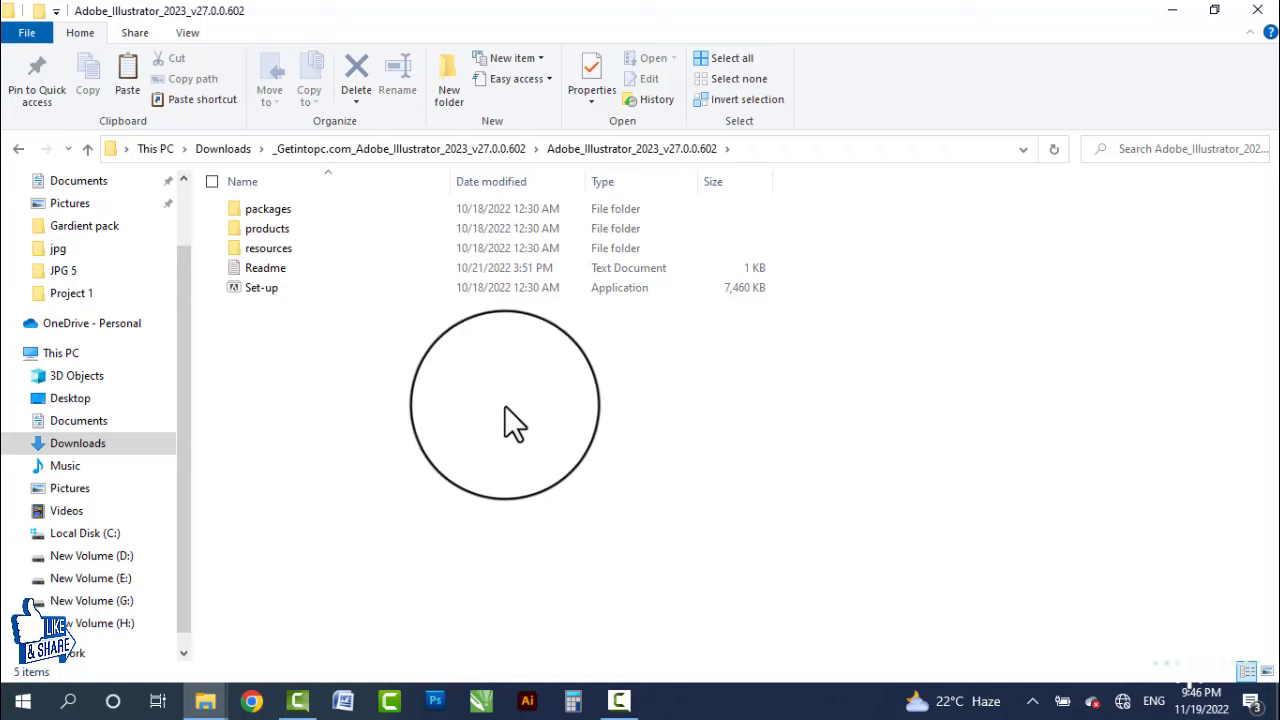
{"action": "left_click", "coordinate": [1032, 700]}
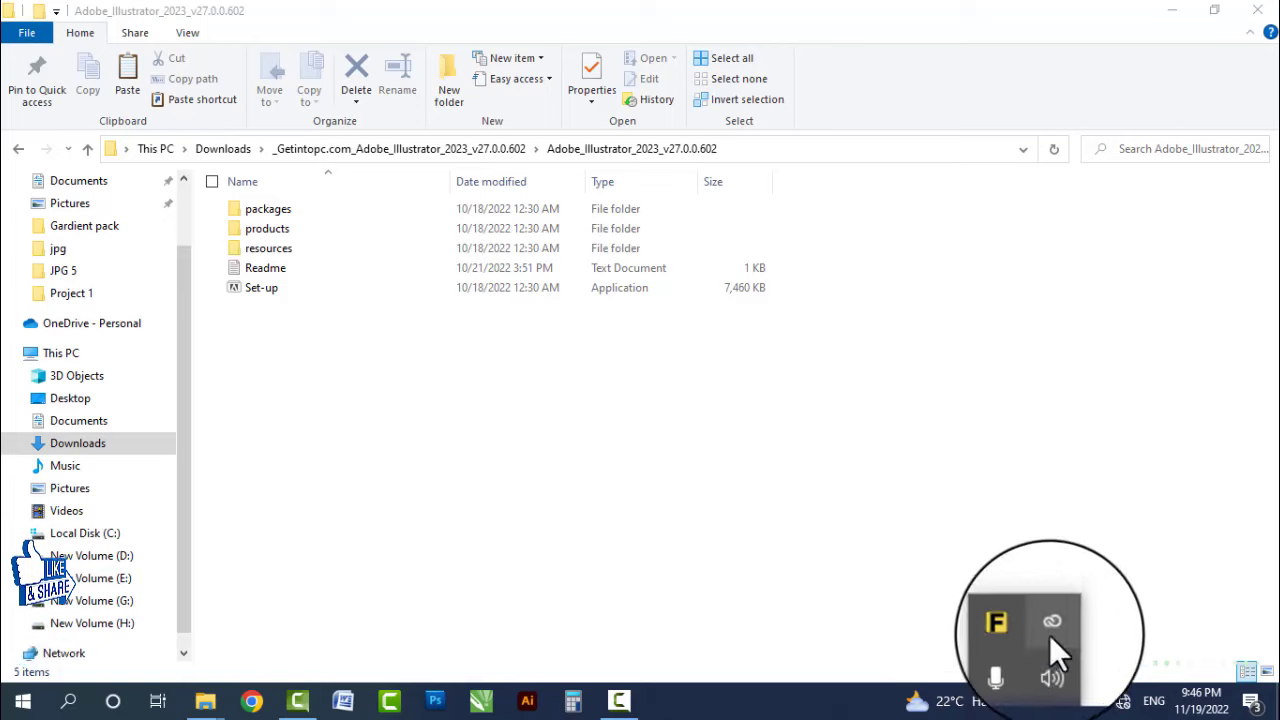
{"action": "left_click", "coordinate": [921, 451]}
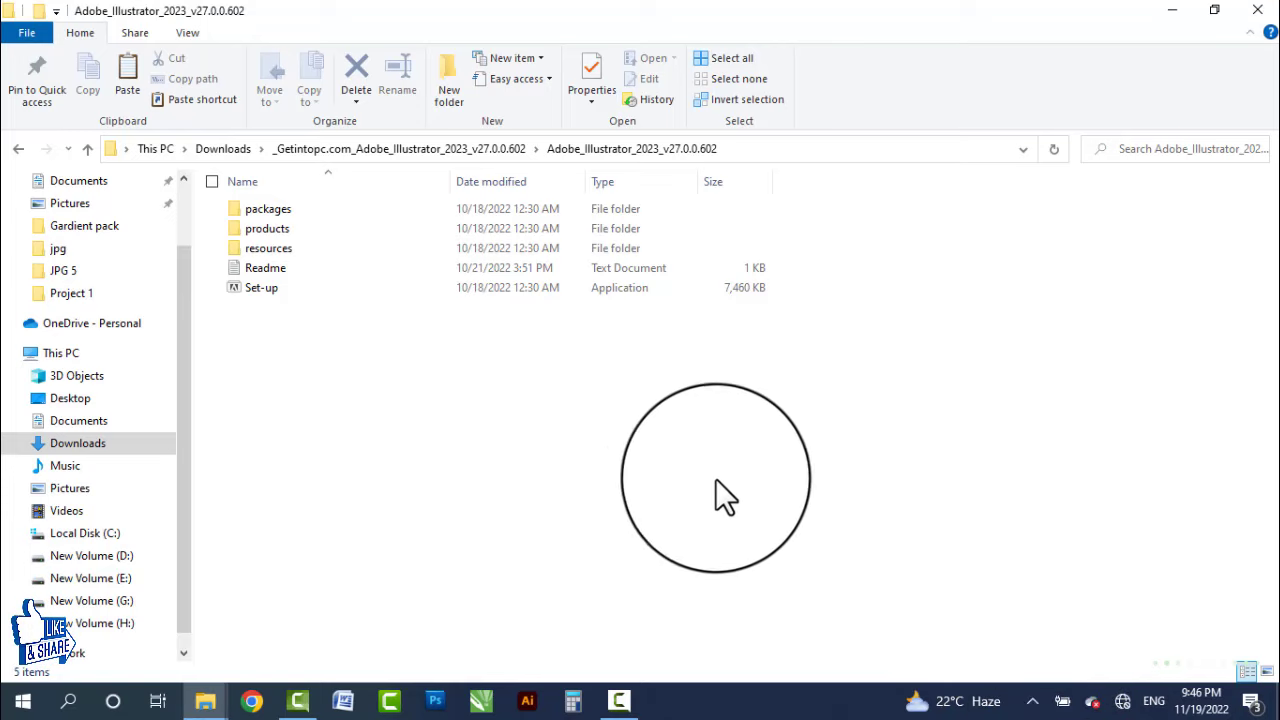
- Reach Windows Security's Virus & threat protection page via Settings > Update & Security
{"action": "left_click", "coordinate": [34, 698]}
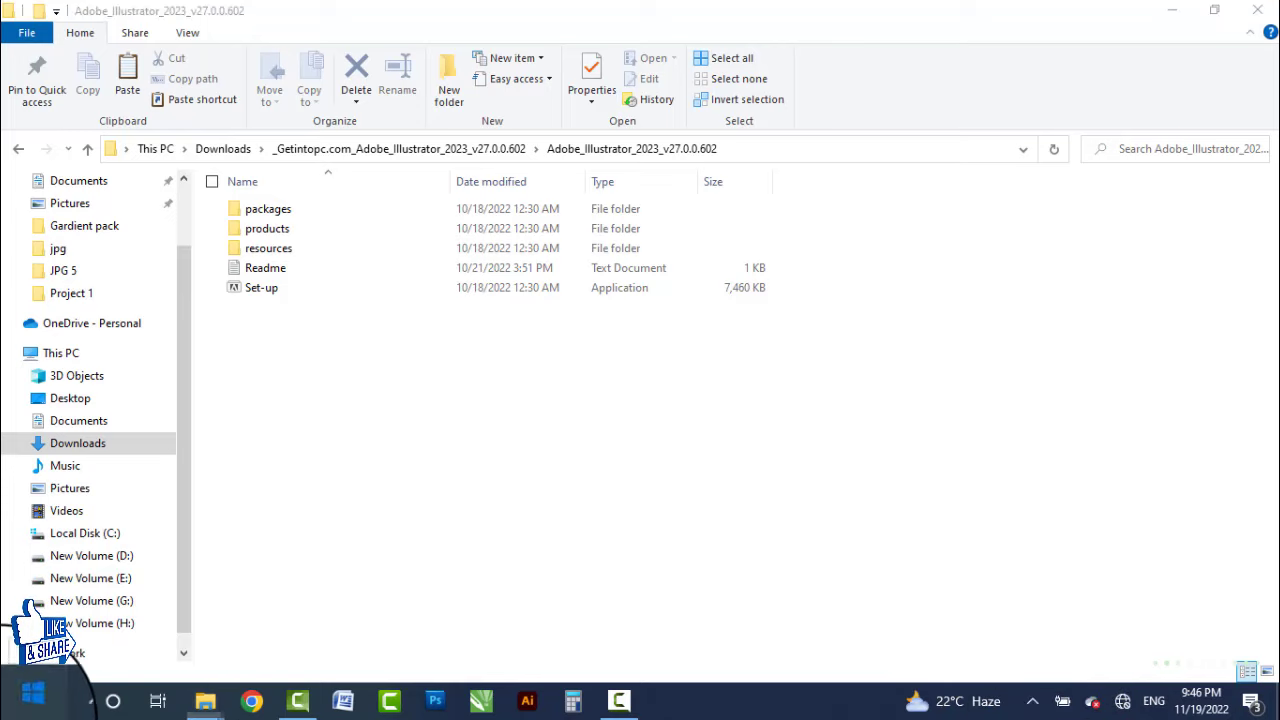
{"action": "scroll", "coordinate": [197, 480], "scroll_direction": "down", "scroll_amount": 2}
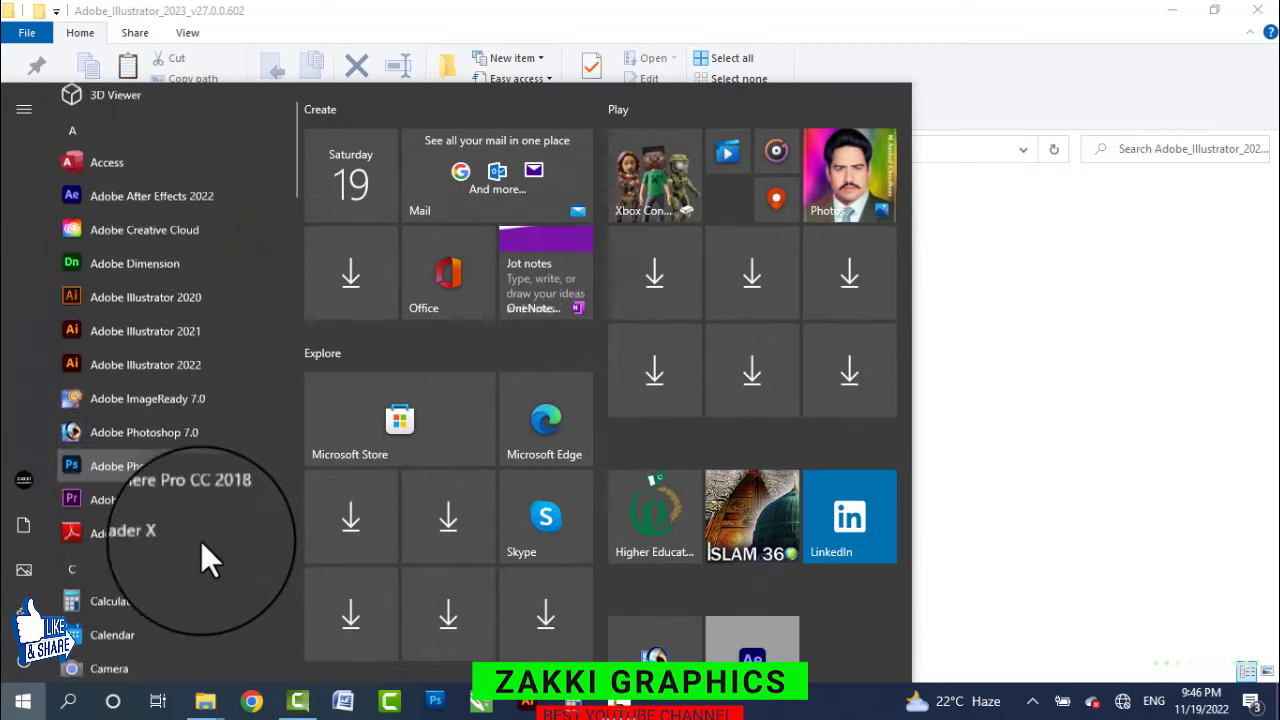
{"action": "scroll", "coordinate": [200, 543], "scroll_direction": "down", "scroll_amount": 3}
{"action": "scroll", "coordinate": [198, 548], "scroll_direction": "down", "scroll_amount": 5}
{"action": "scroll", "coordinate": [169, 552], "scroll_direction": "down", "scroll_amount": 1}
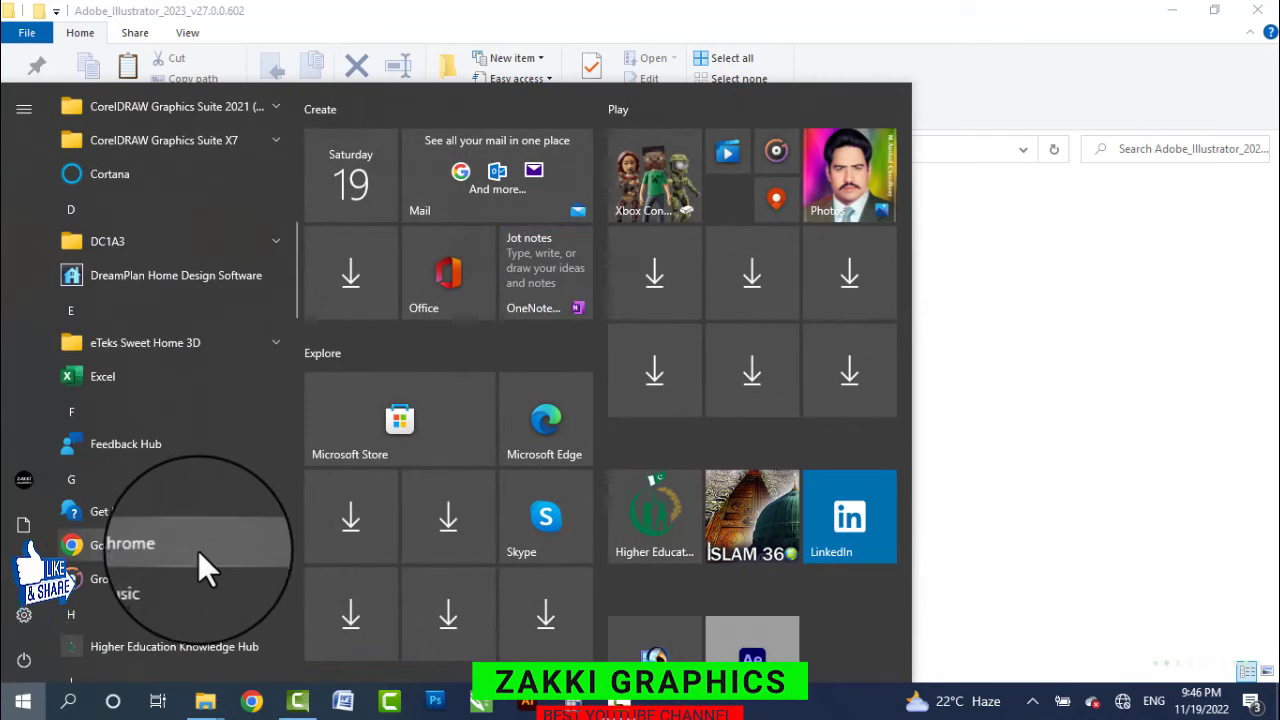
{"action": "scroll", "coordinate": [203, 557], "scroll_direction": "down", "scroll_amount": 3}
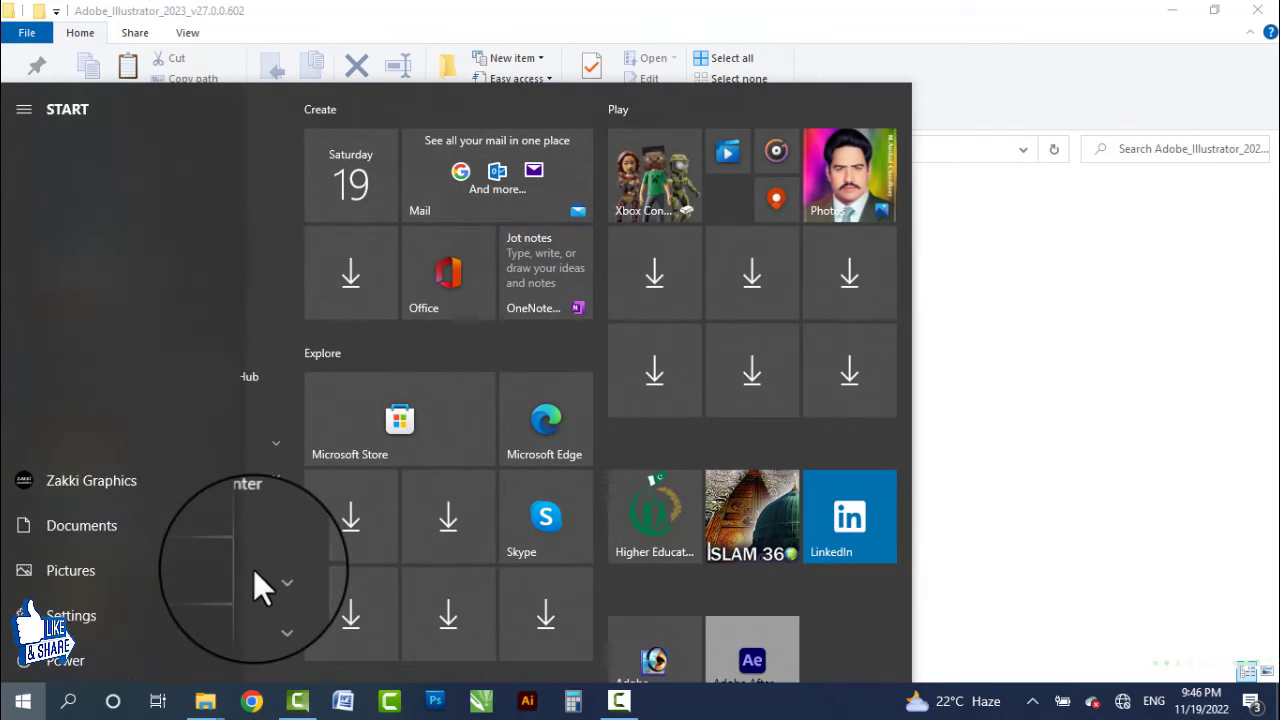
{"action": "left_click", "coordinate": [250, 610]}
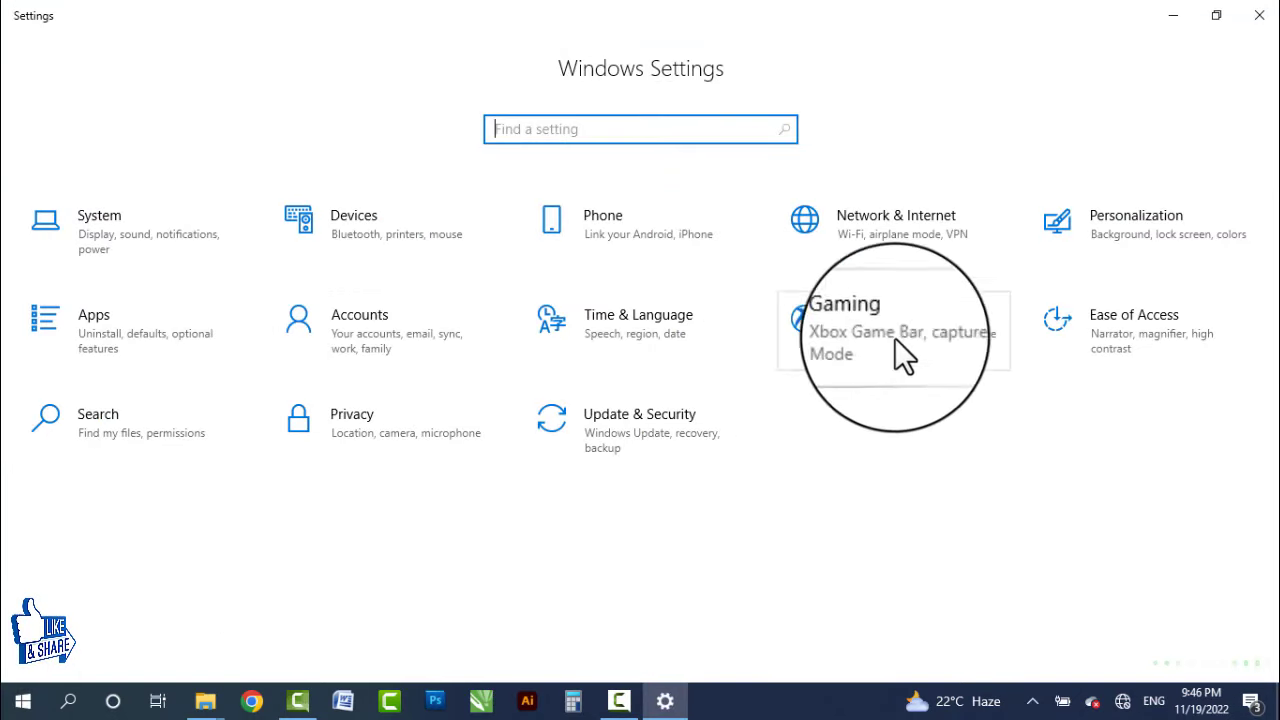
{"action": "left_click", "coordinate": [611, 420]}
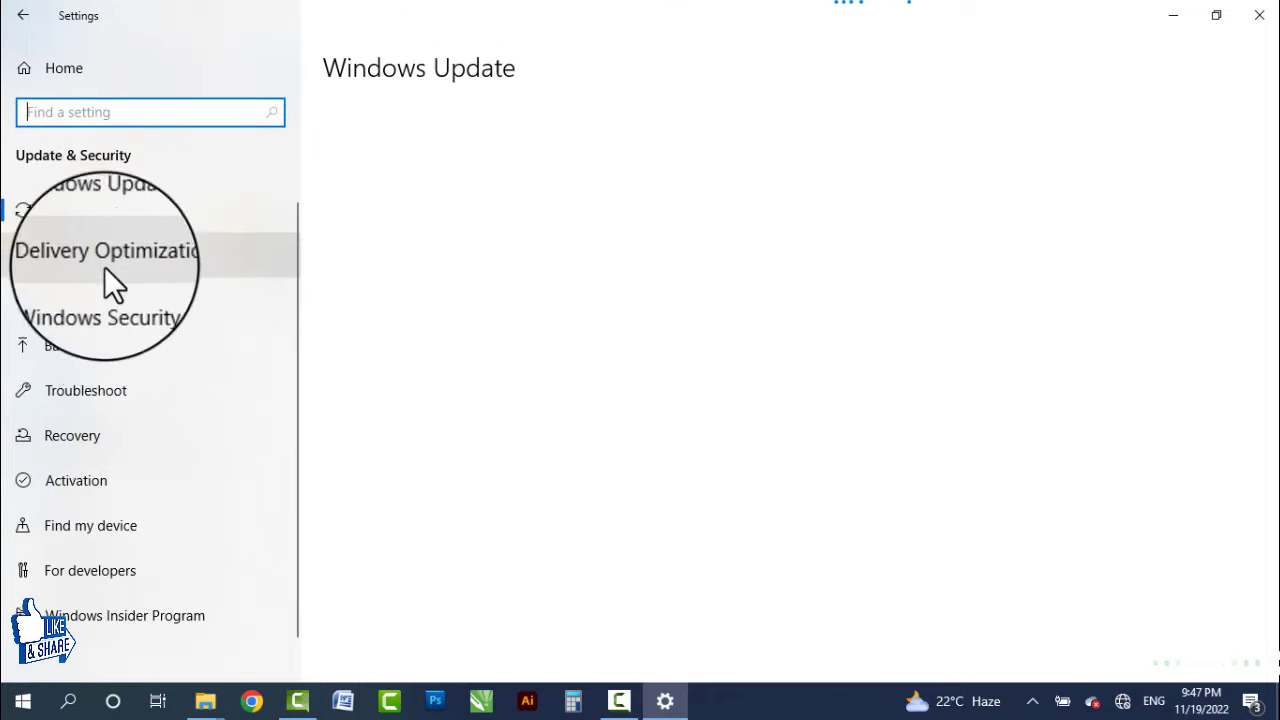
{"action": "left_click", "coordinate": [119, 300]}
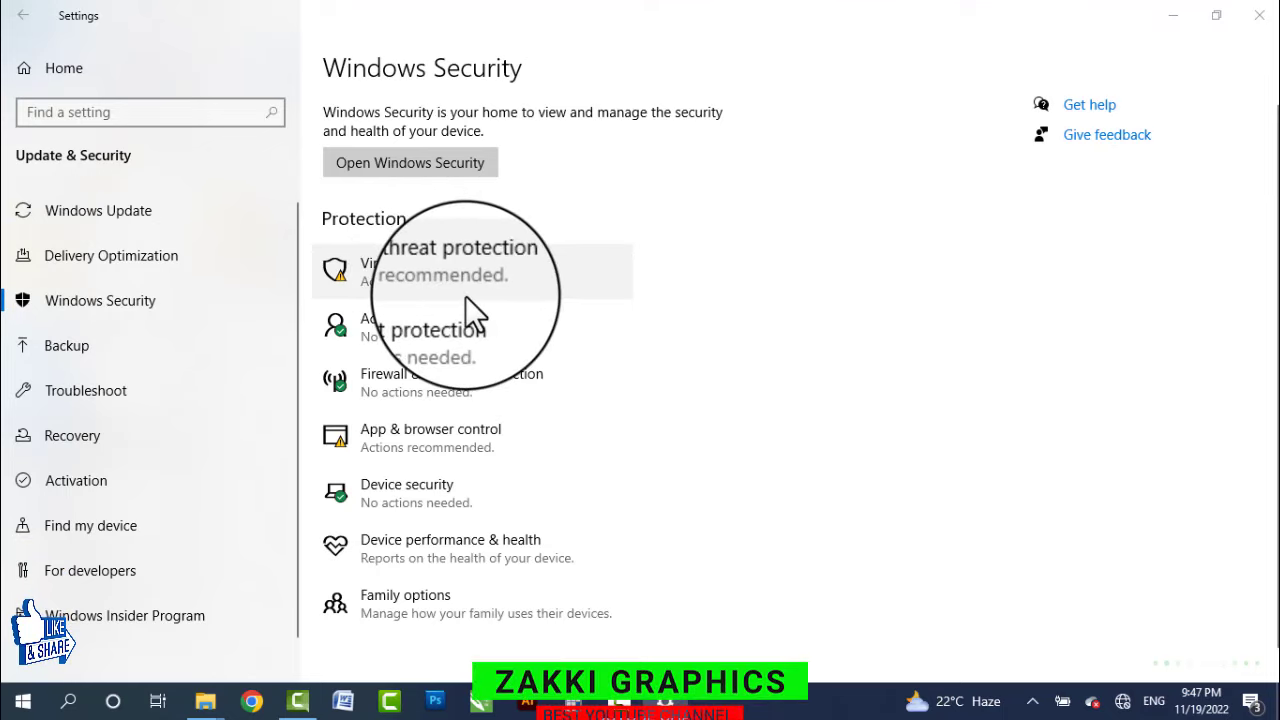
{"action": "left_click", "coordinate": [465, 297]}
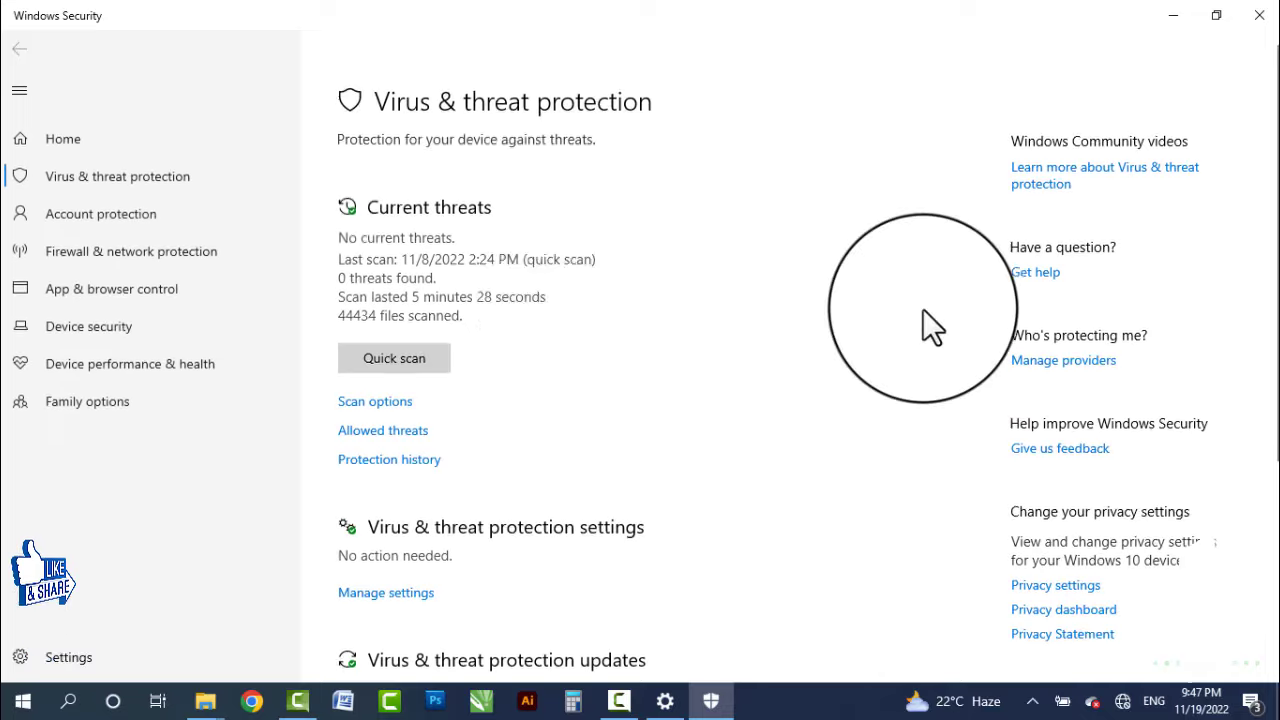
- Under Manage settings, switch Real-time, Cloud-delivered protection and Automatic sample submission to Off
{"action": "scroll", "coordinate": [539, 447], "scroll_direction": "down", "scroll_amount": 3}
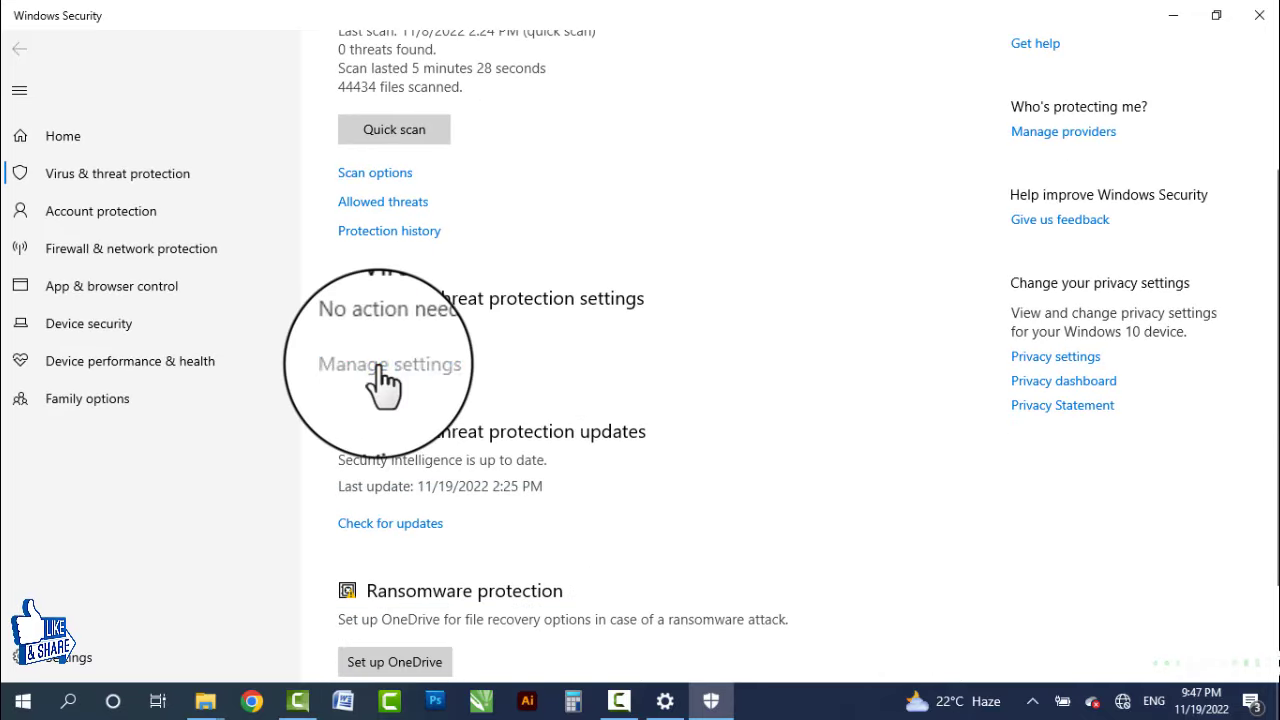
{"action": "left_click", "coordinate": [415, 374]}
{"action": "left_click", "coordinate": [372, 294]}
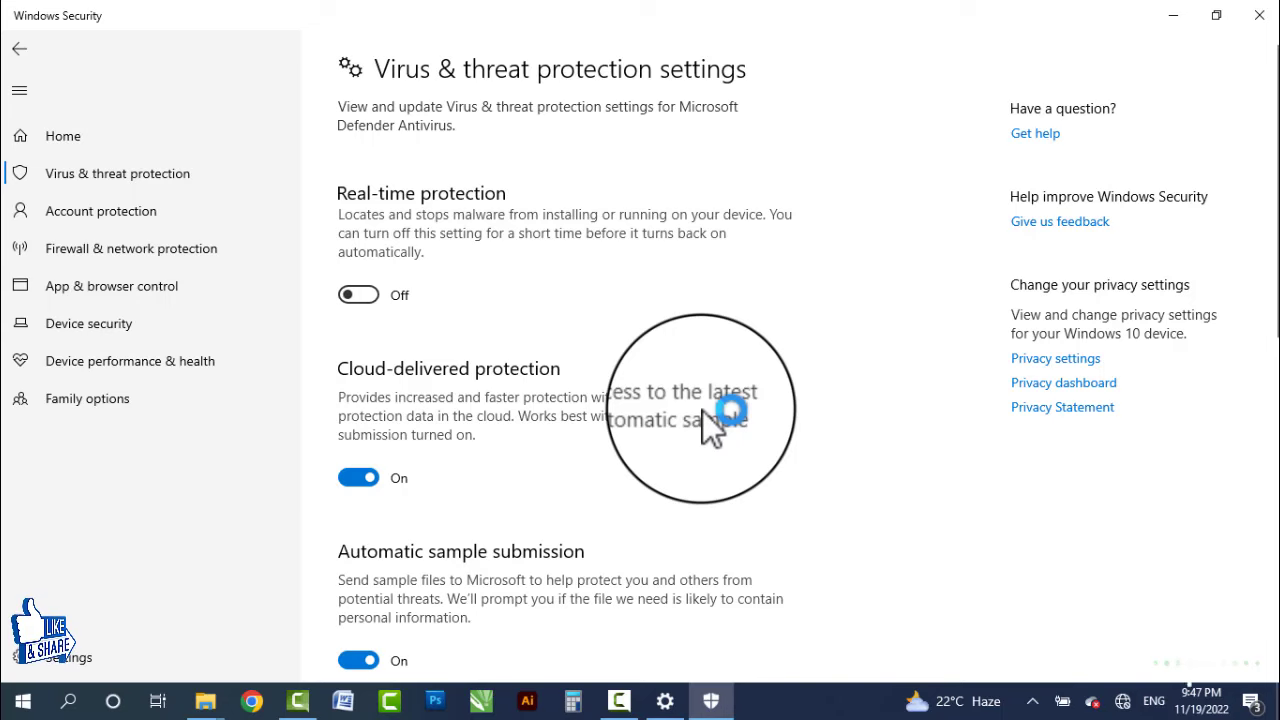
{"action": "left_click", "coordinate": [360, 496]}
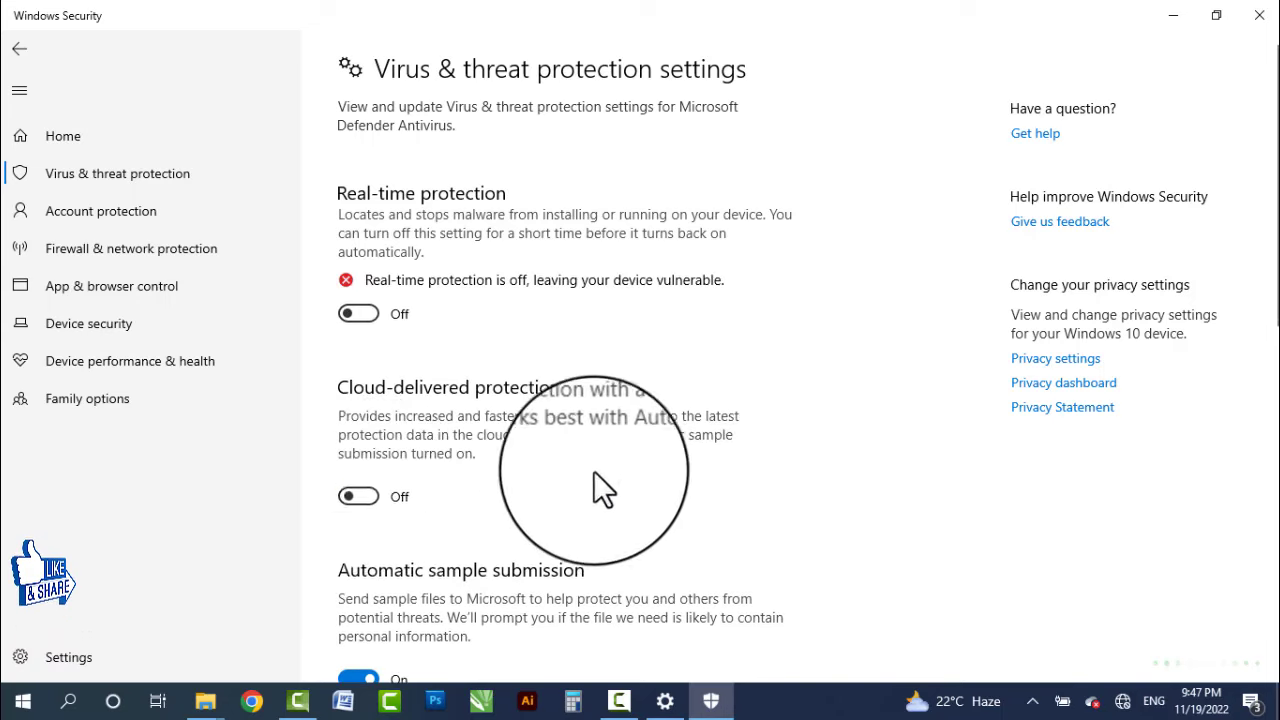
{"action": "scroll", "coordinate": [603, 470], "scroll_direction": "down", "scroll_amount": 3}
{"action": "left_click", "coordinate": [367, 433]}
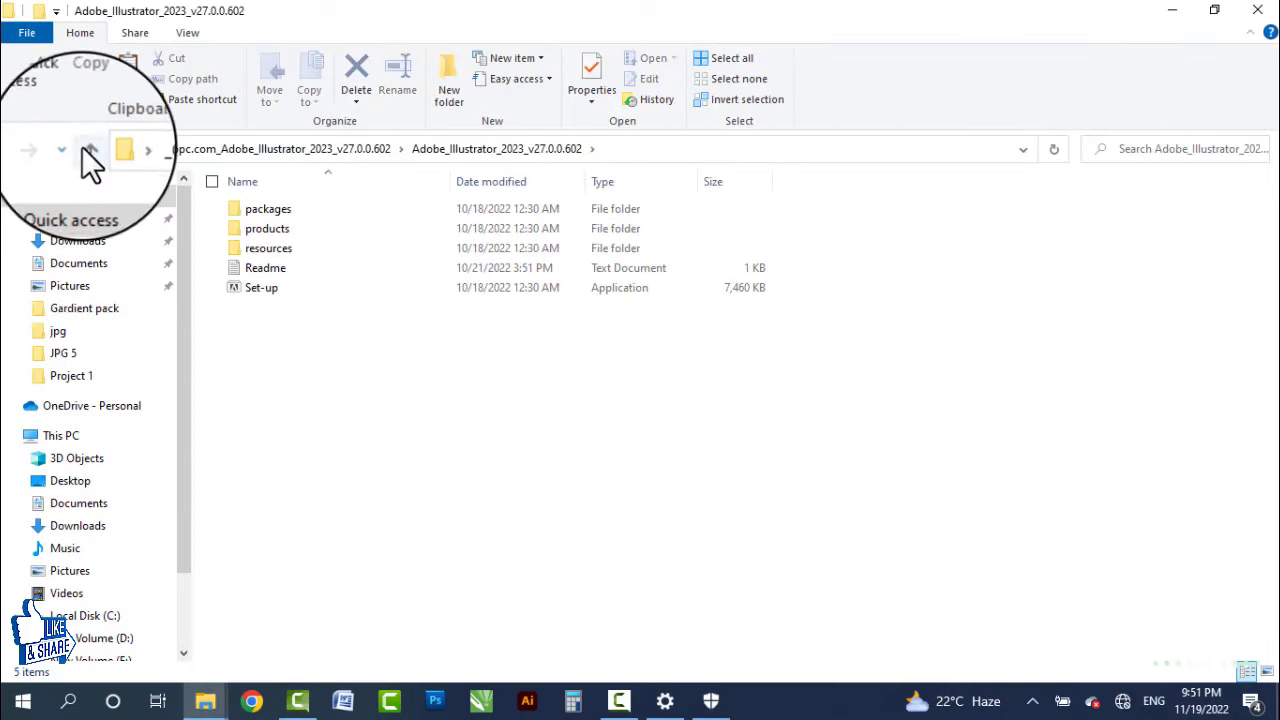
- Go up to the Desktop and reopen the Adobe_Illustrator_2023_v27.0.0.602 folder, selecting Set-up
{"action": "left_click", "coordinate": [86, 150]}
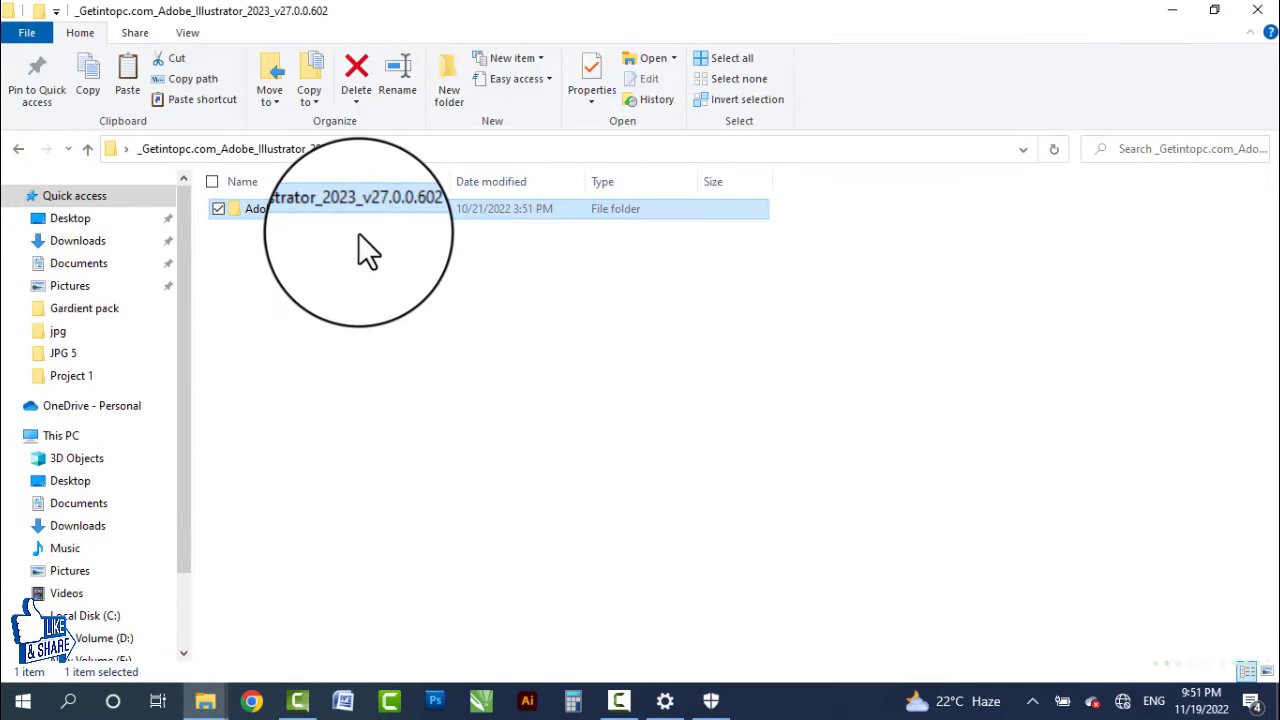
{"action": "left_click", "coordinate": [87, 151]}
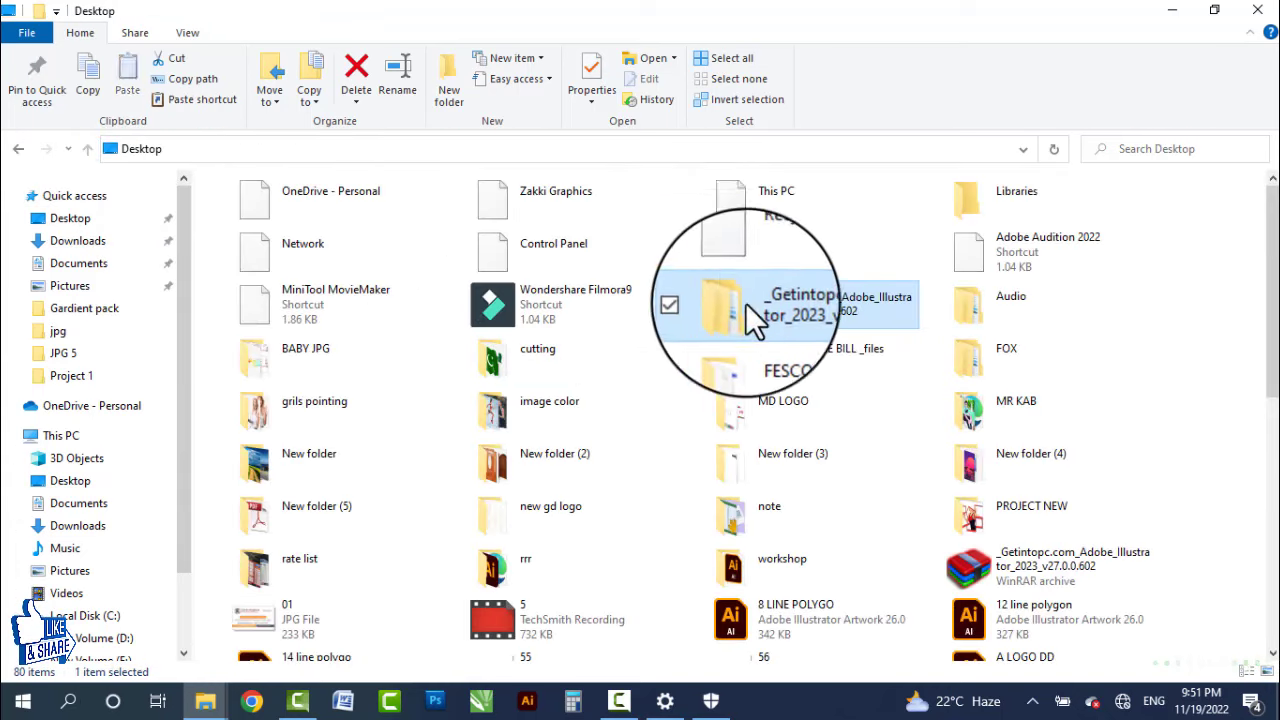
{"action": "double_click", "coordinate": [750, 304]}
{"action": "double_click", "coordinate": [258, 208]}
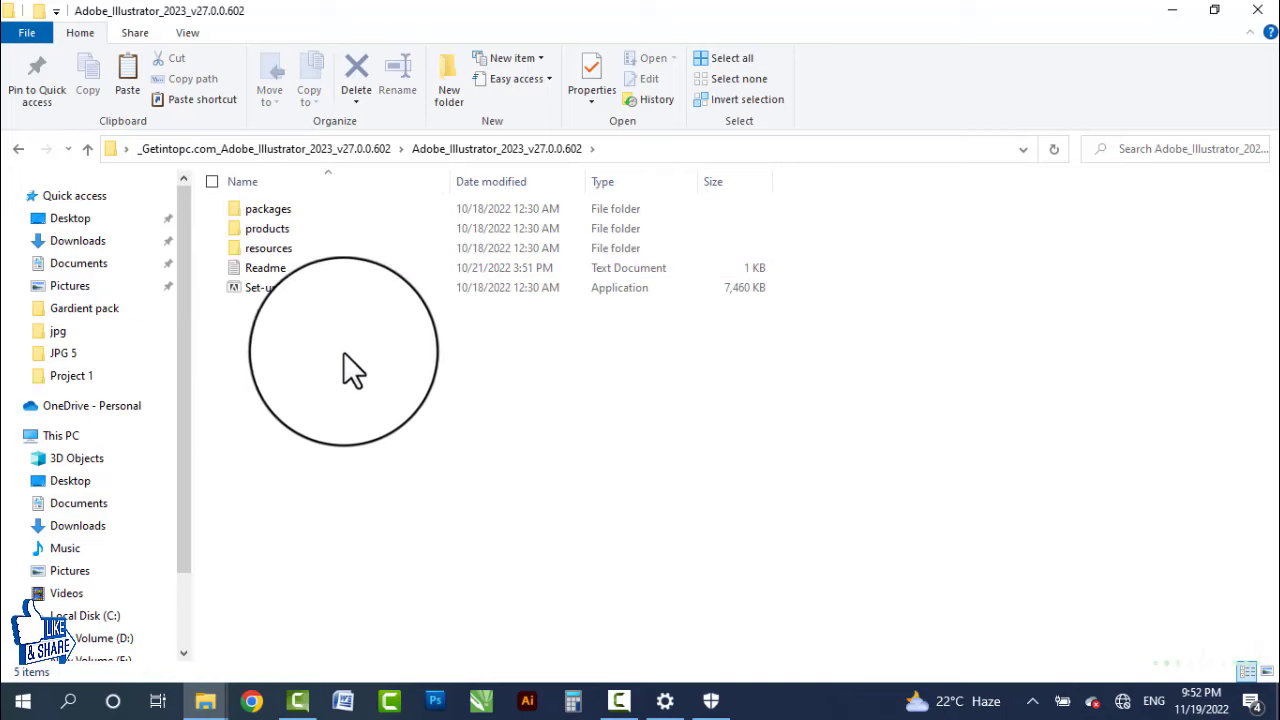
{"action": "left_click", "coordinate": [273, 290]}
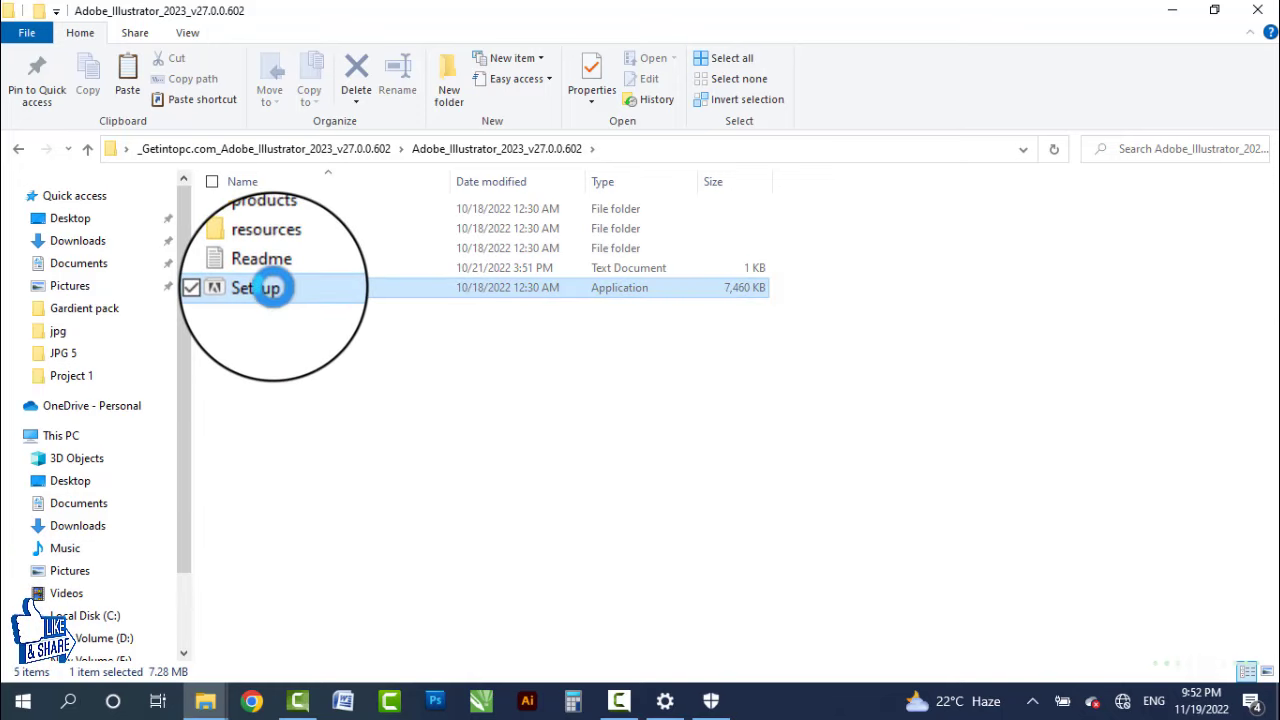
- Run Set-up and install Illustrator 2023 in English (International) at the default location
{"action": "double_click", "coordinate": [273, 288]}
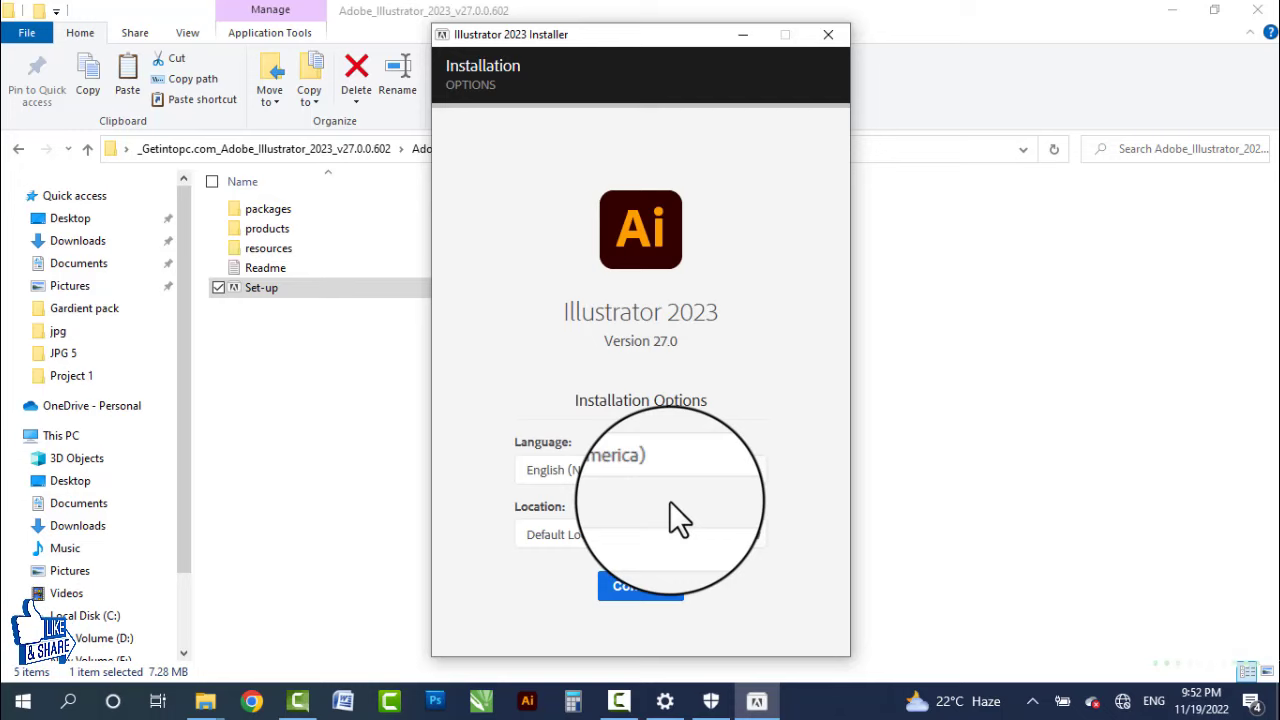
{"action": "left_click", "coordinate": [662, 478]}
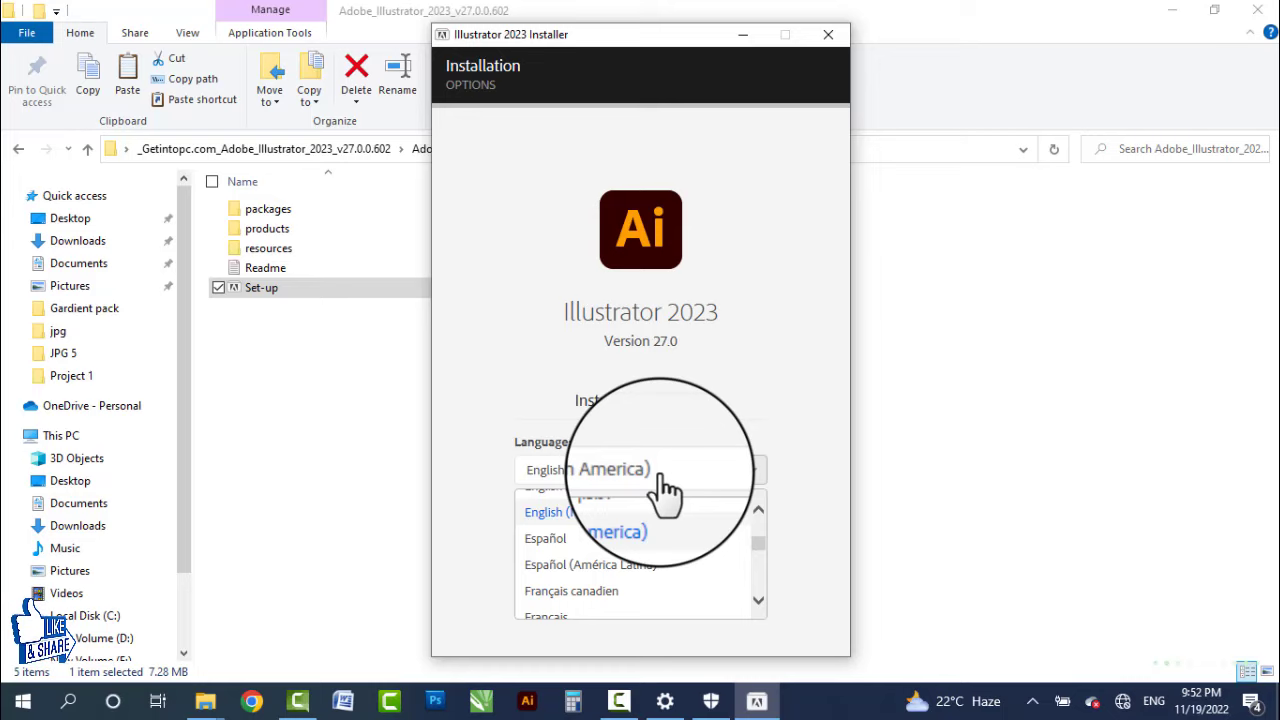
{"action": "scroll", "coordinate": [652, 586], "scroll_direction": "up", "scroll_amount": 2}
{"action": "scroll", "coordinate": [674, 586], "scroll_direction": "up", "scroll_amount": 1}
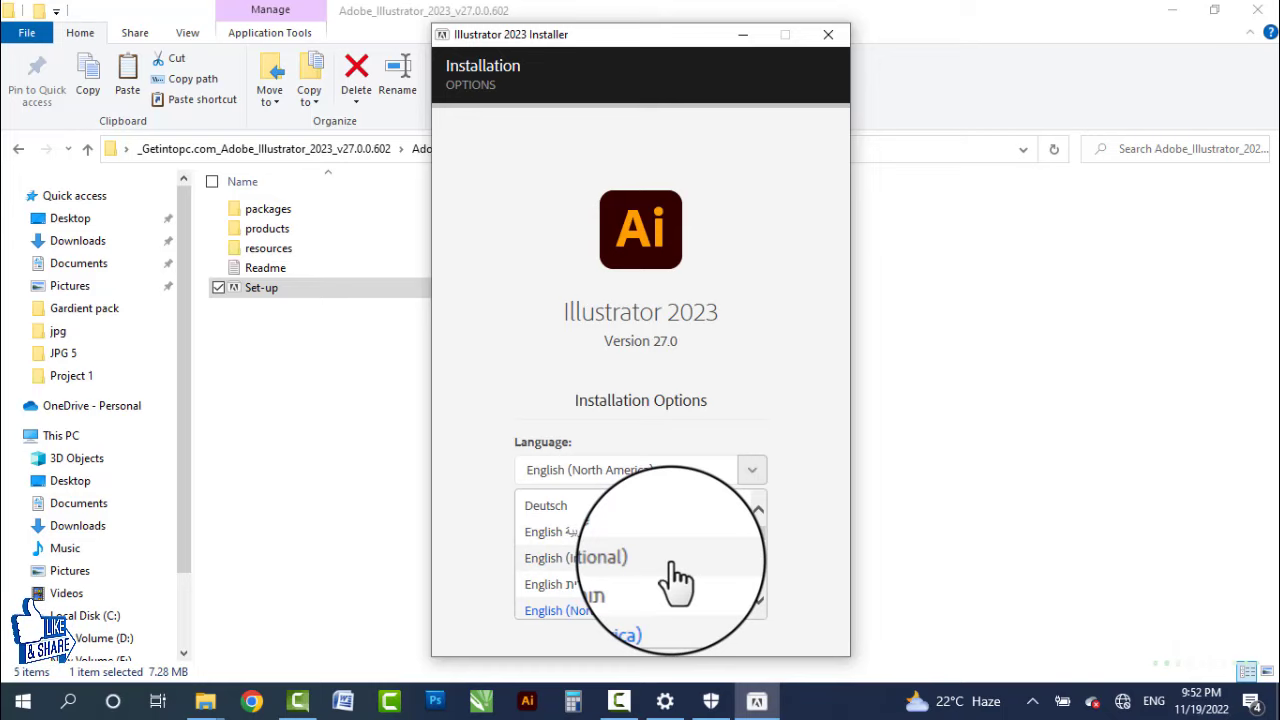
{"action": "left_click", "coordinate": [624, 556]}
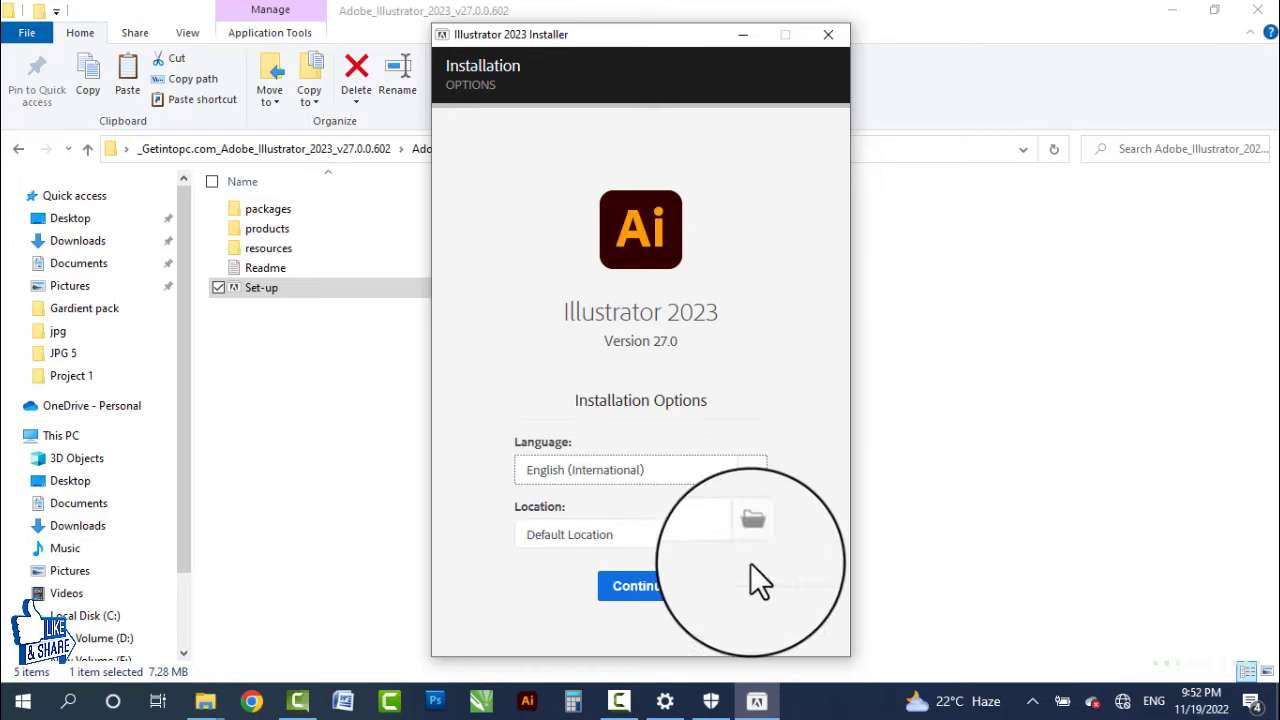
{"action": "left_click", "coordinate": [752, 534]}
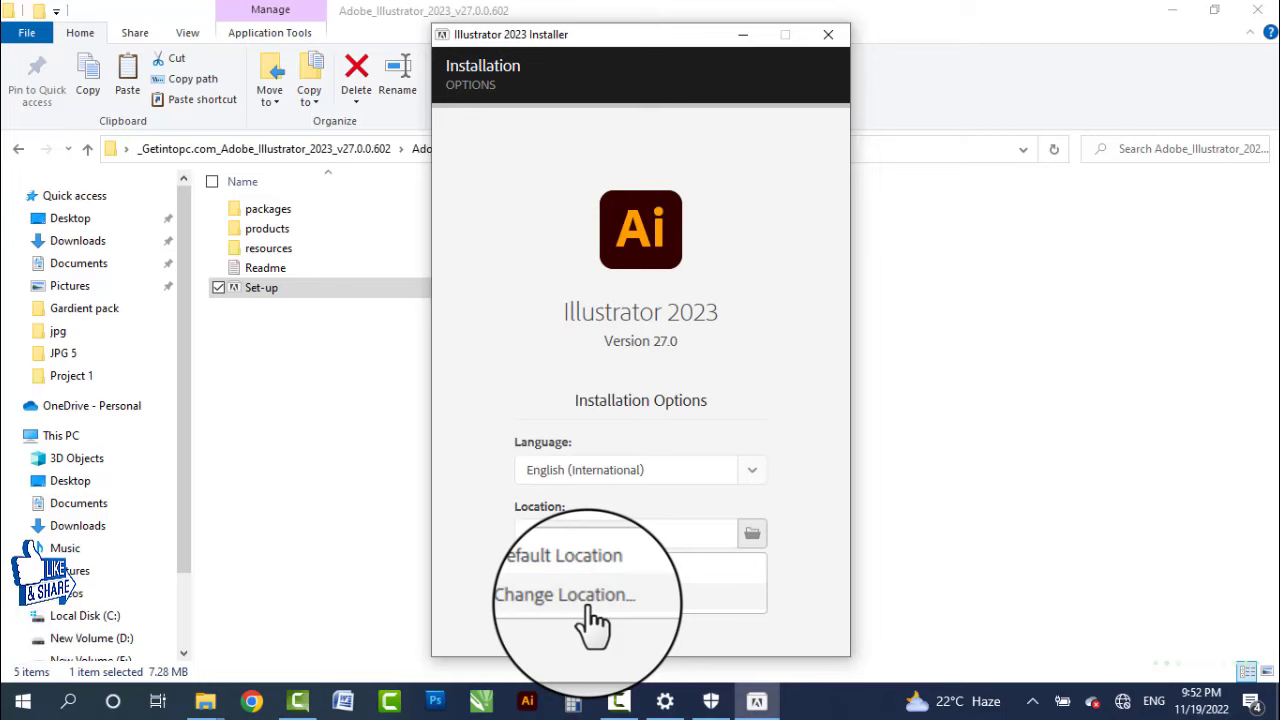
{"action": "left_click", "coordinate": [467, 560]}
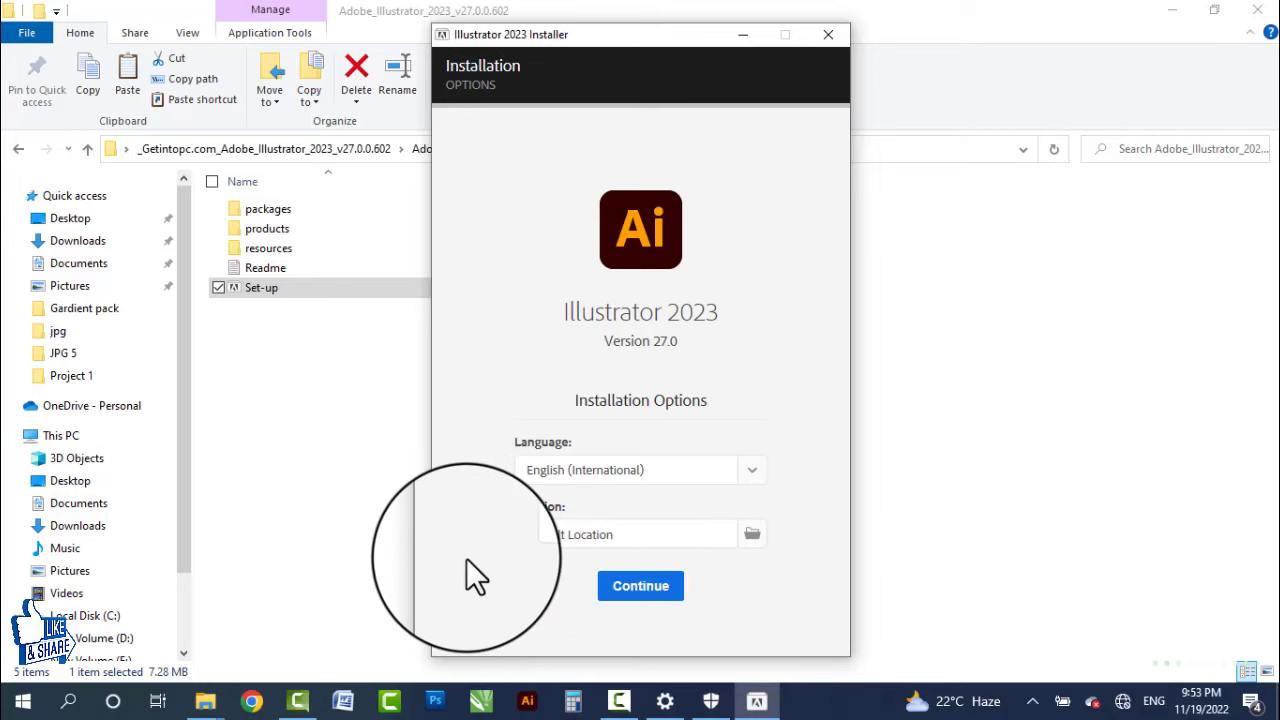
{"action": "left_click", "coordinate": [645, 592]}
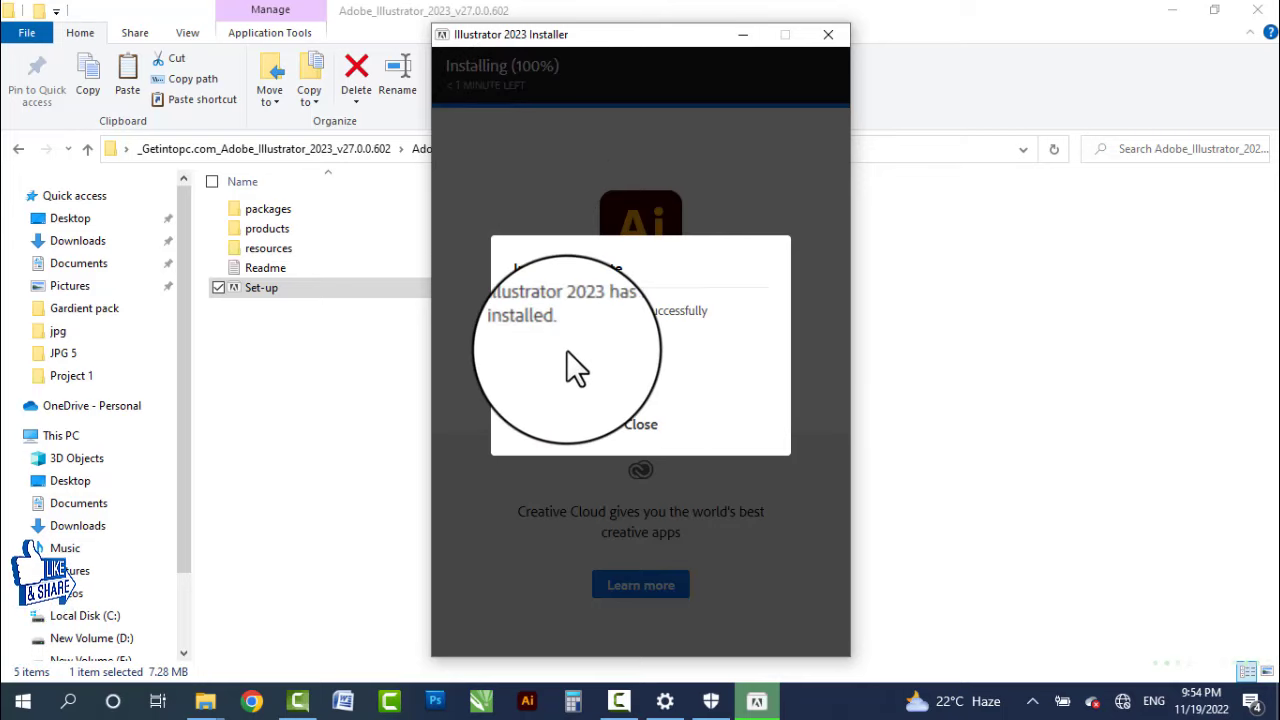
- Close the finished installer, browse the packages, products and resources folders, then close Explorer
{"action": "left_click", "coordinate": [641, 428]}
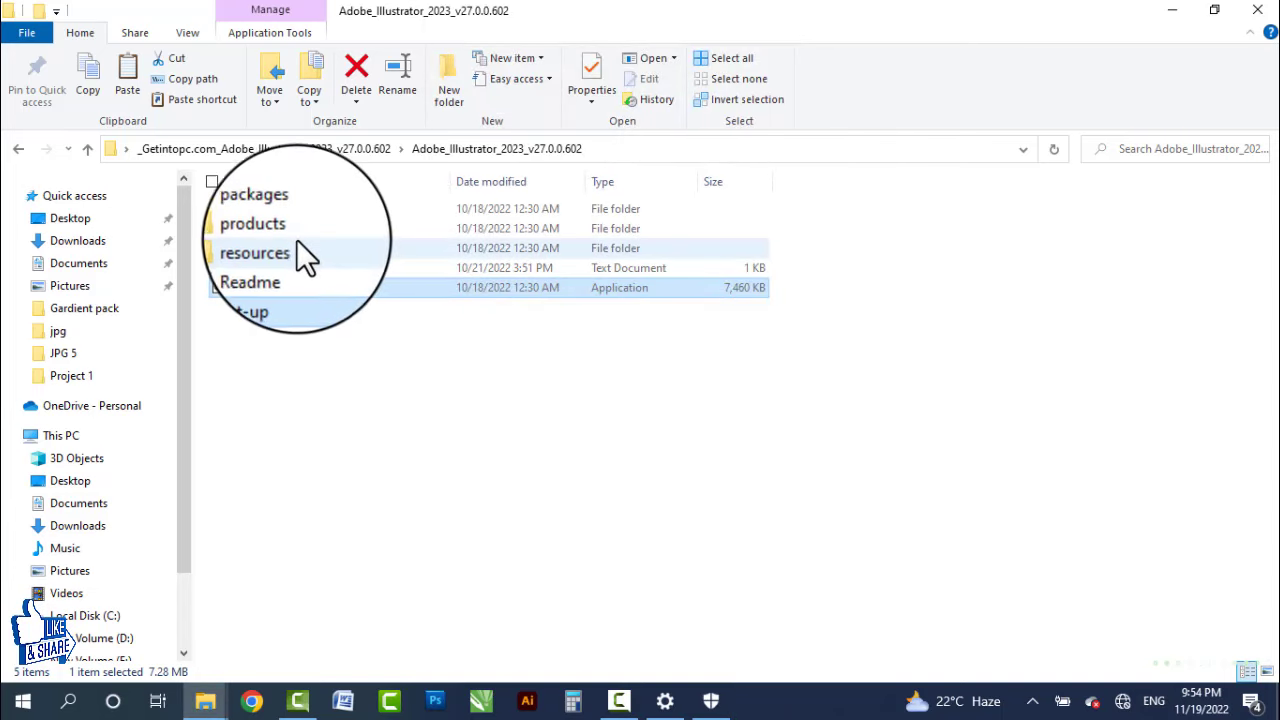
{"action": "double_click", "coordinate": [273, 208]}
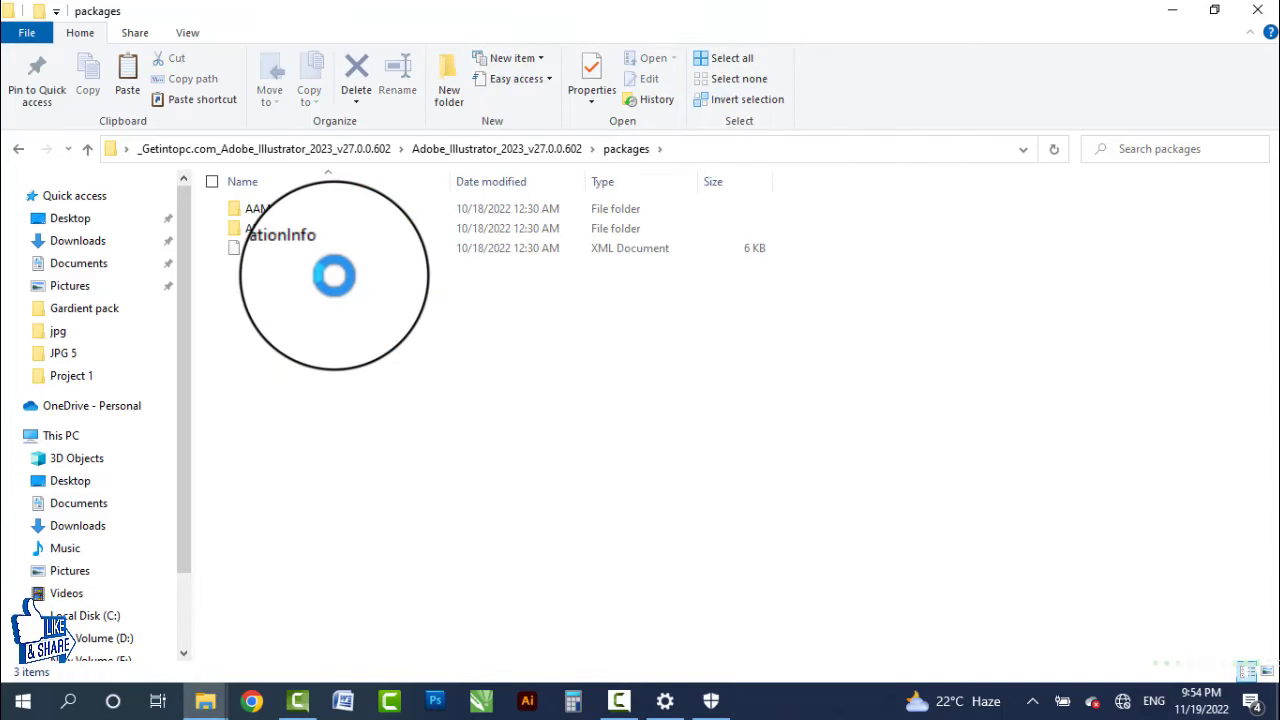
{"action": "key", "text": "alt+Left"}
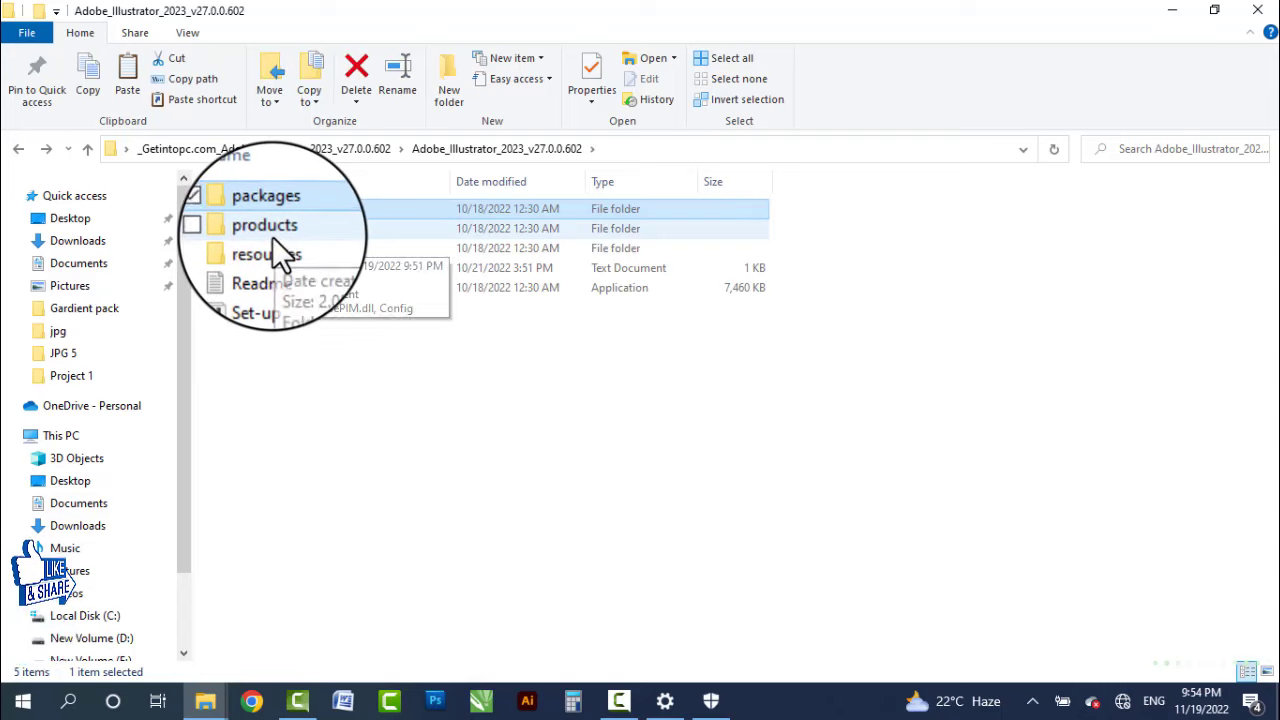
{"action": "double_click", "coordinate": [273, 232]}
{"action": "key", "text": "alt+Left"}
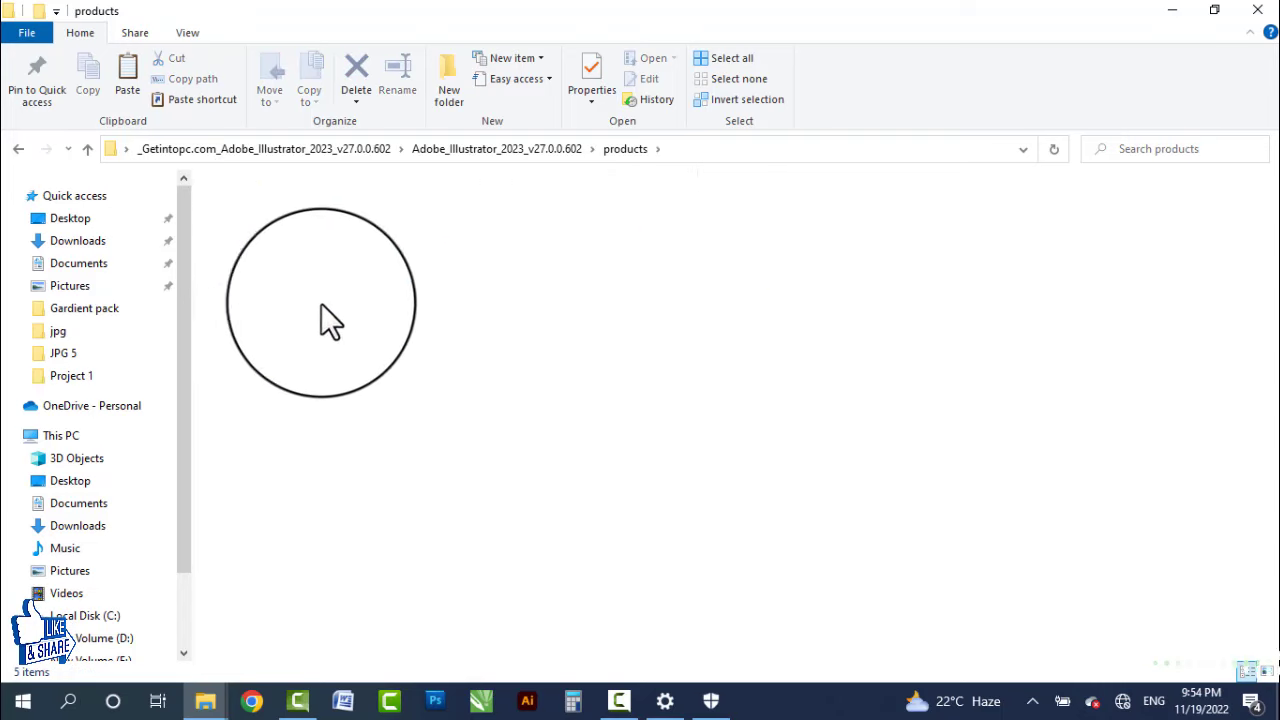
{"action": "double_click", "coordinate": [272, 249]}
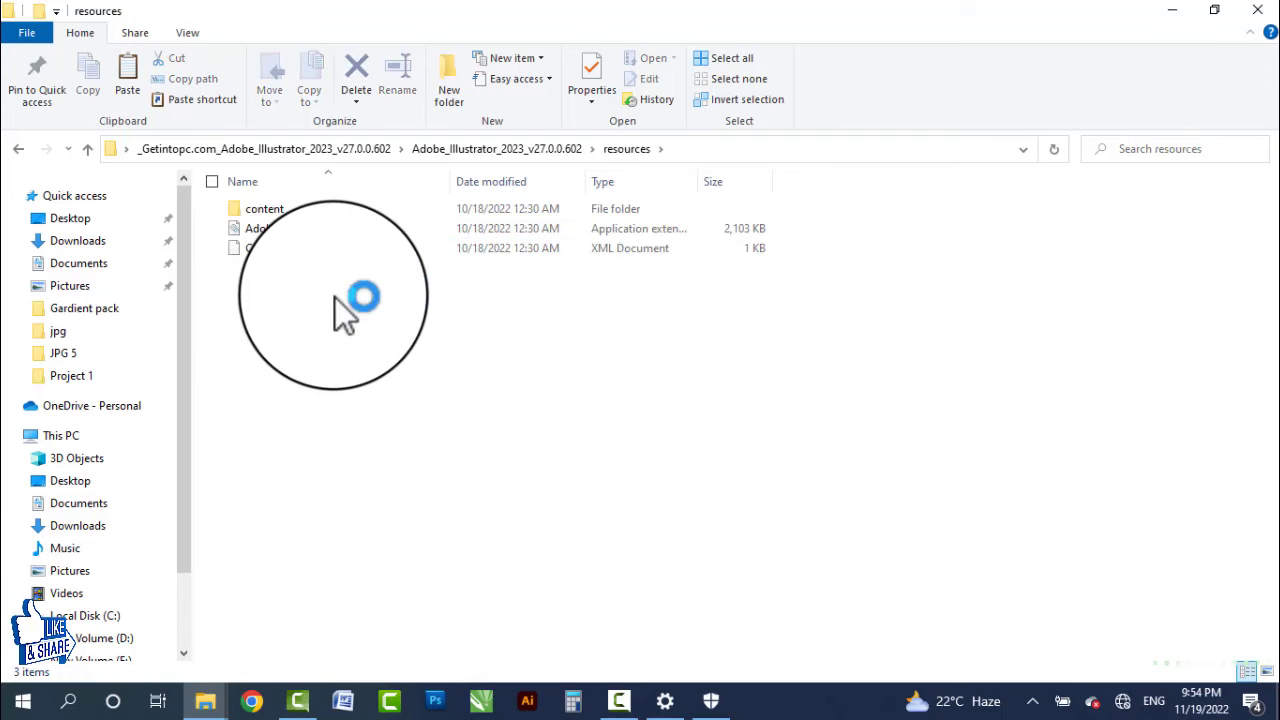
{"action": "left_click", "coordinate": [1258, 12]}
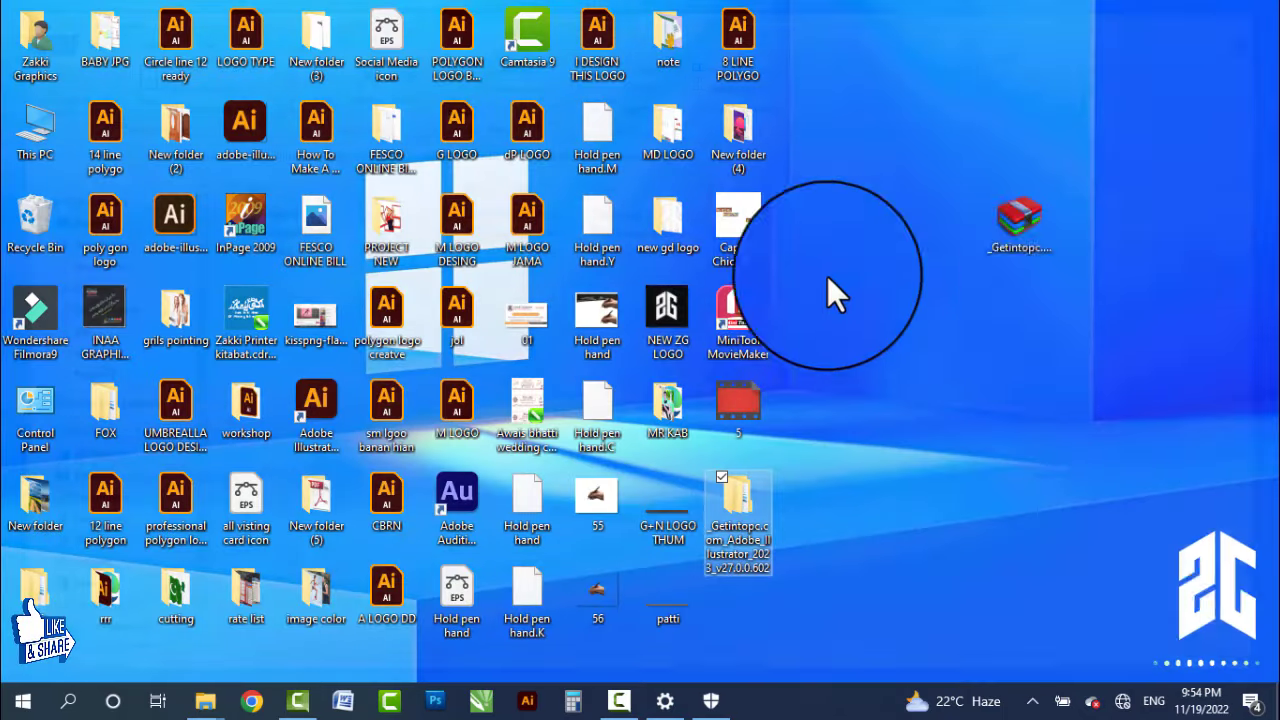
- Refresh the desktop, move the WinRAR archive icon to the bottom row, and open Start
{"action": "right_click", "coordinate": [862, 362]}
{"action": "left_click", "coordinate": [922, 418]}
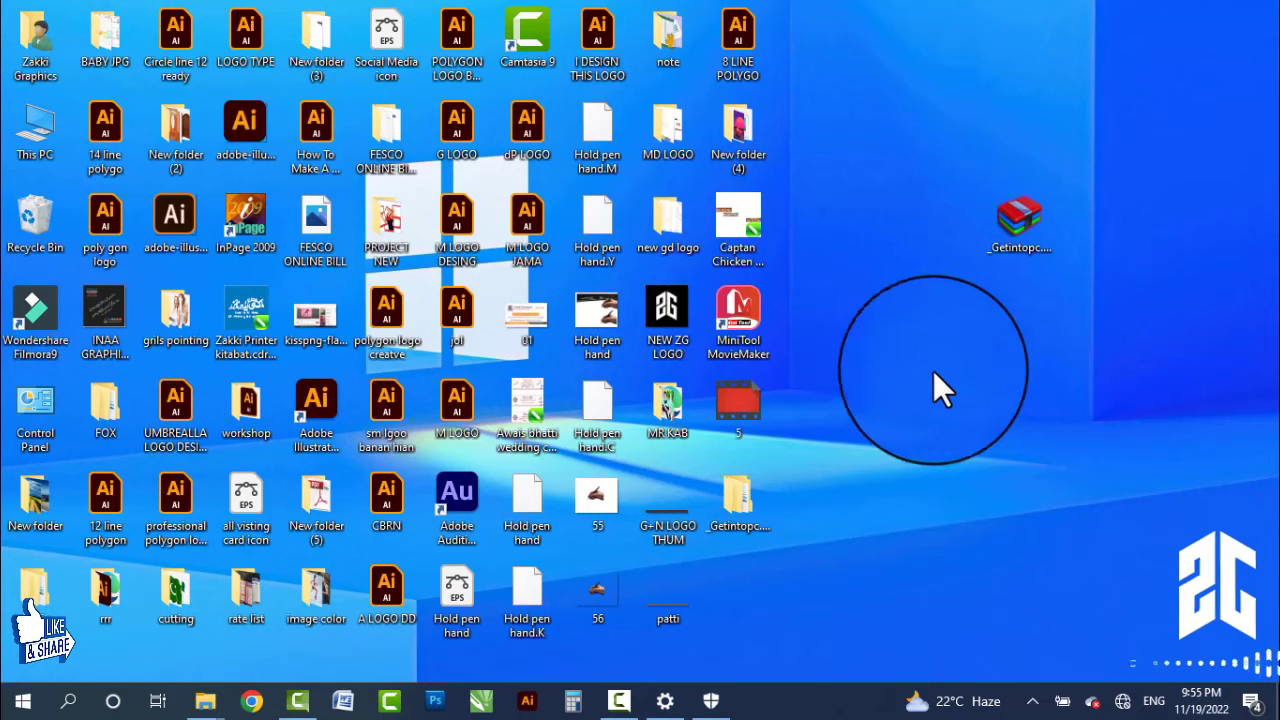
{"action": "left_click_drag", "start_coordinate": [1021, 254], "coordinate": [741, 595]}
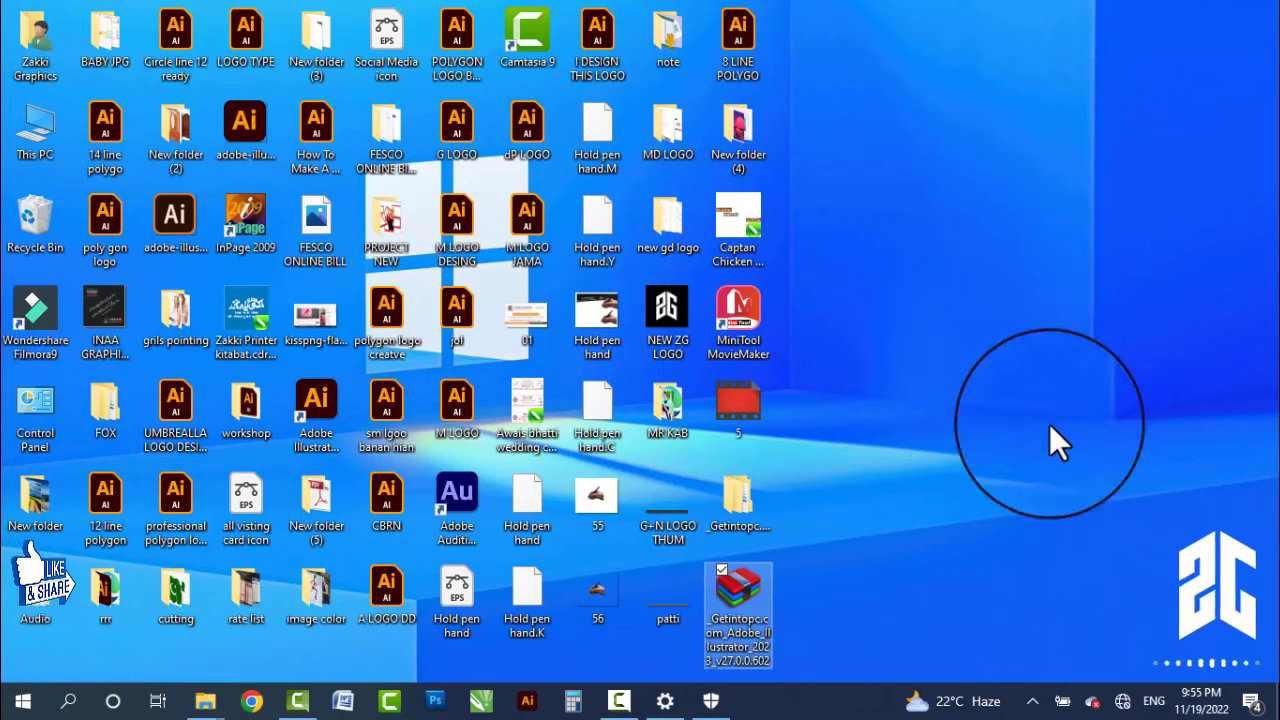
{"action": "right_click", "coordinate": [830, 302]}
{"action": "left_click", "coordinate": [922, 392]}
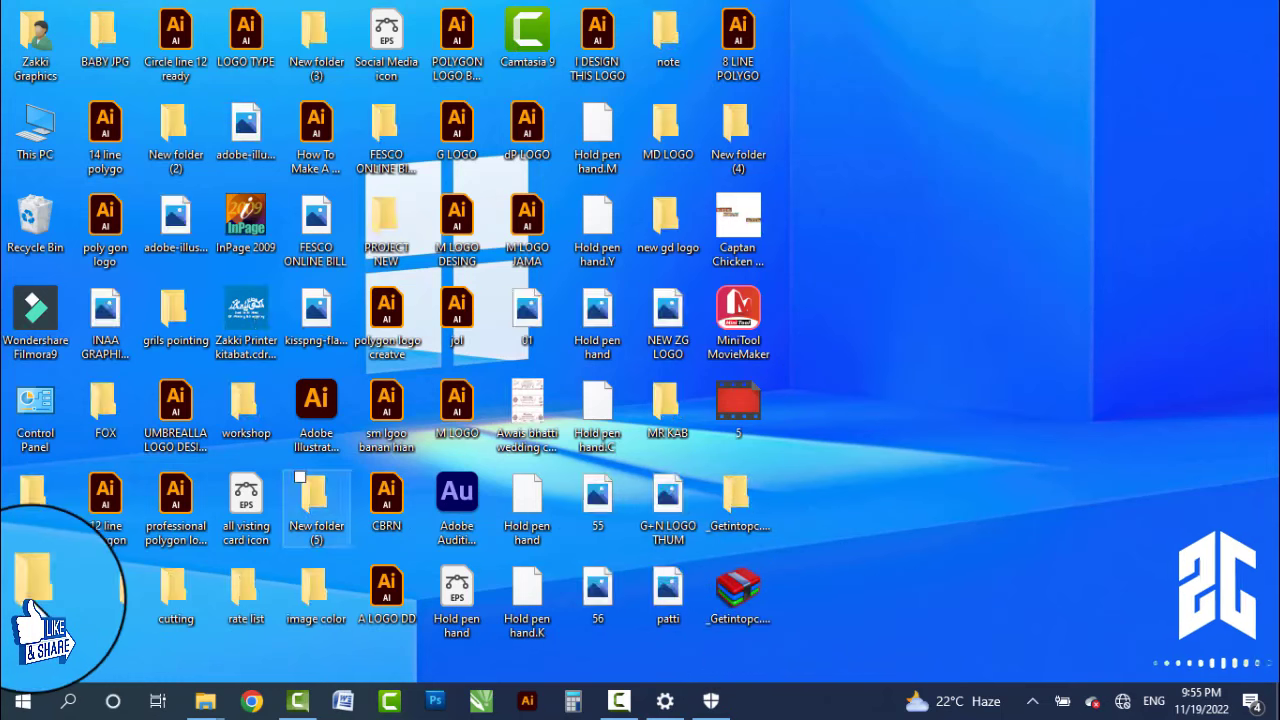
{"action": "key", "text": "super"}
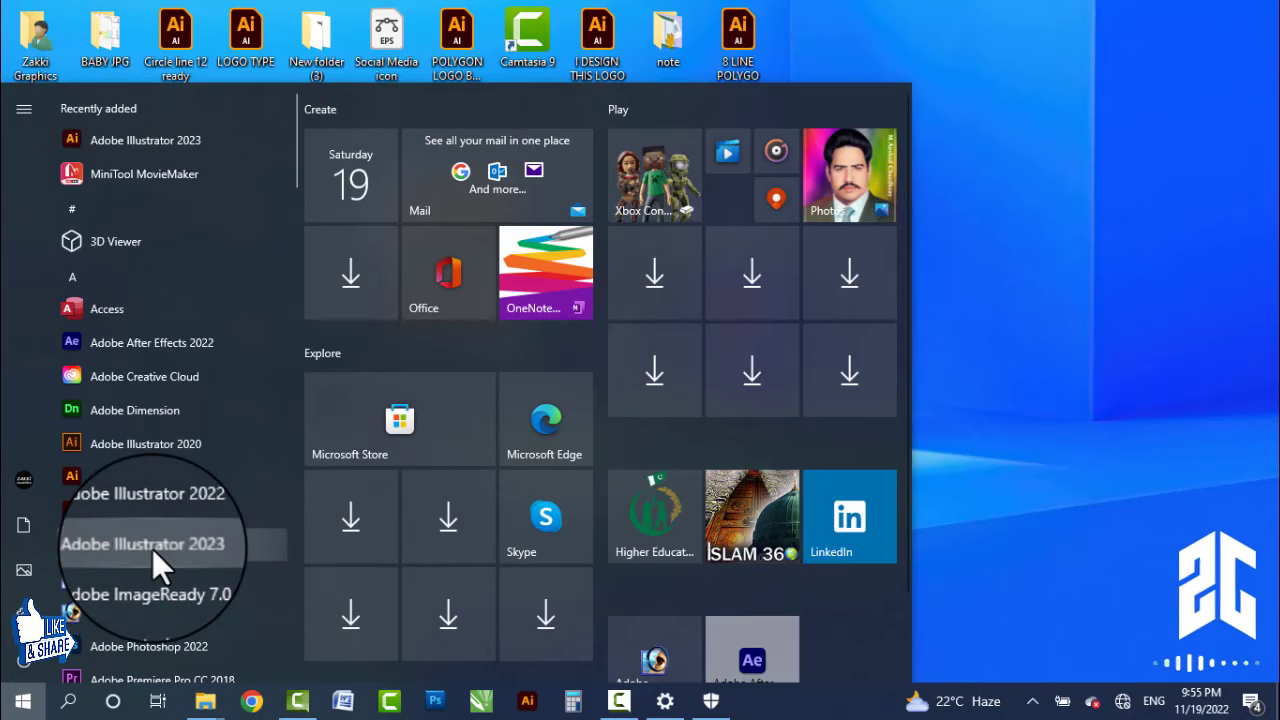
- Open the Illustrator 2023 shortcut's file location from Start and copy the shortcut
{"action": "right_click", "coordinate": [152, 548]}
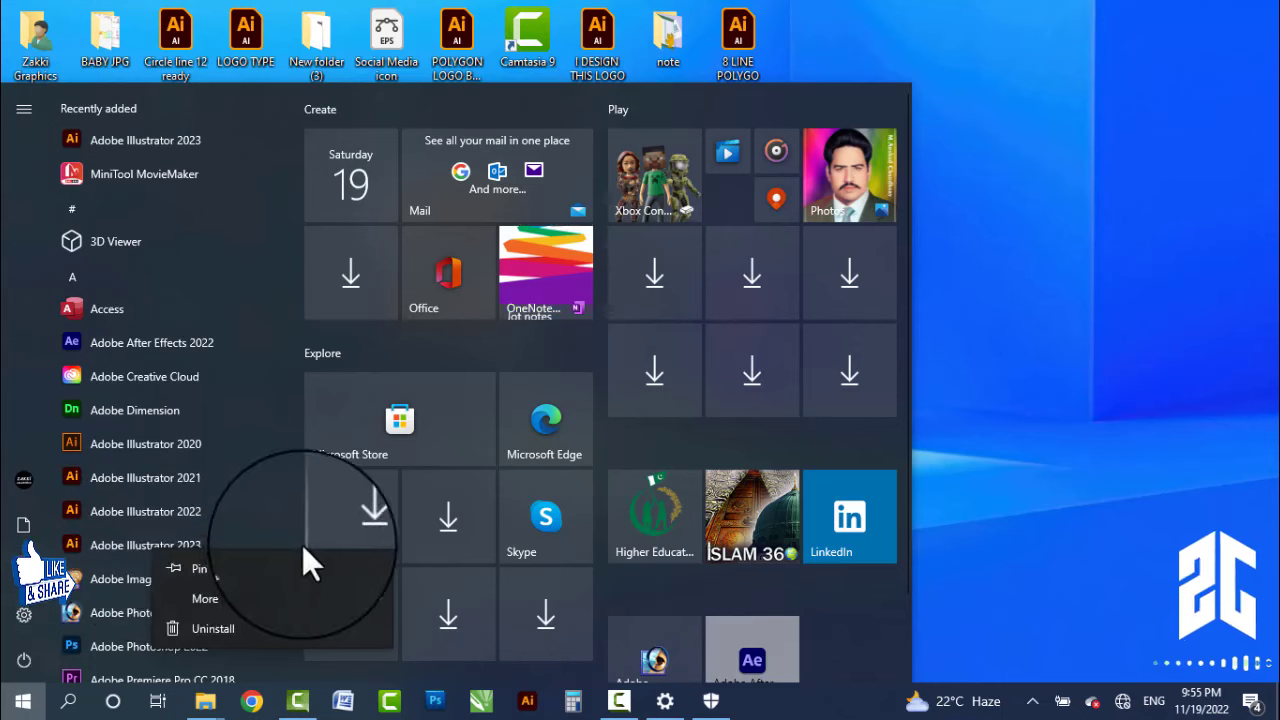
{"action": "left_click", "coordinate": [213, 598]}
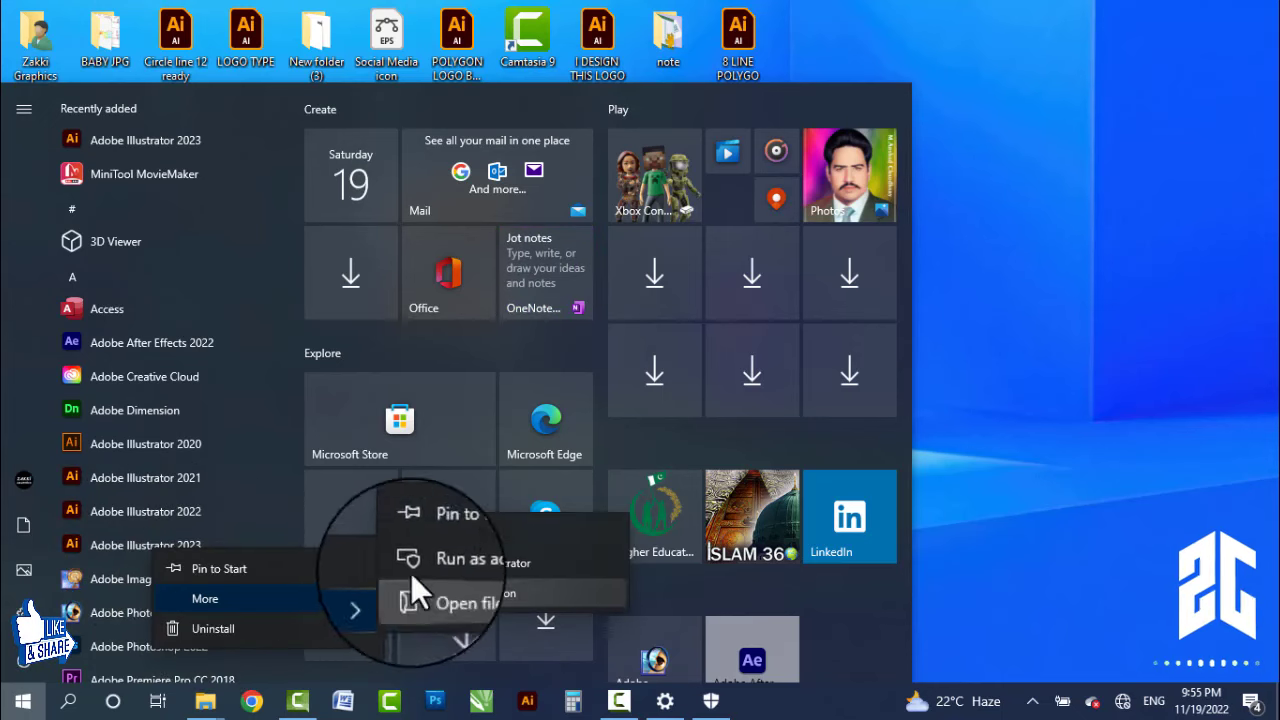
{"action": "left_click", "coordinate": [455, 598]}
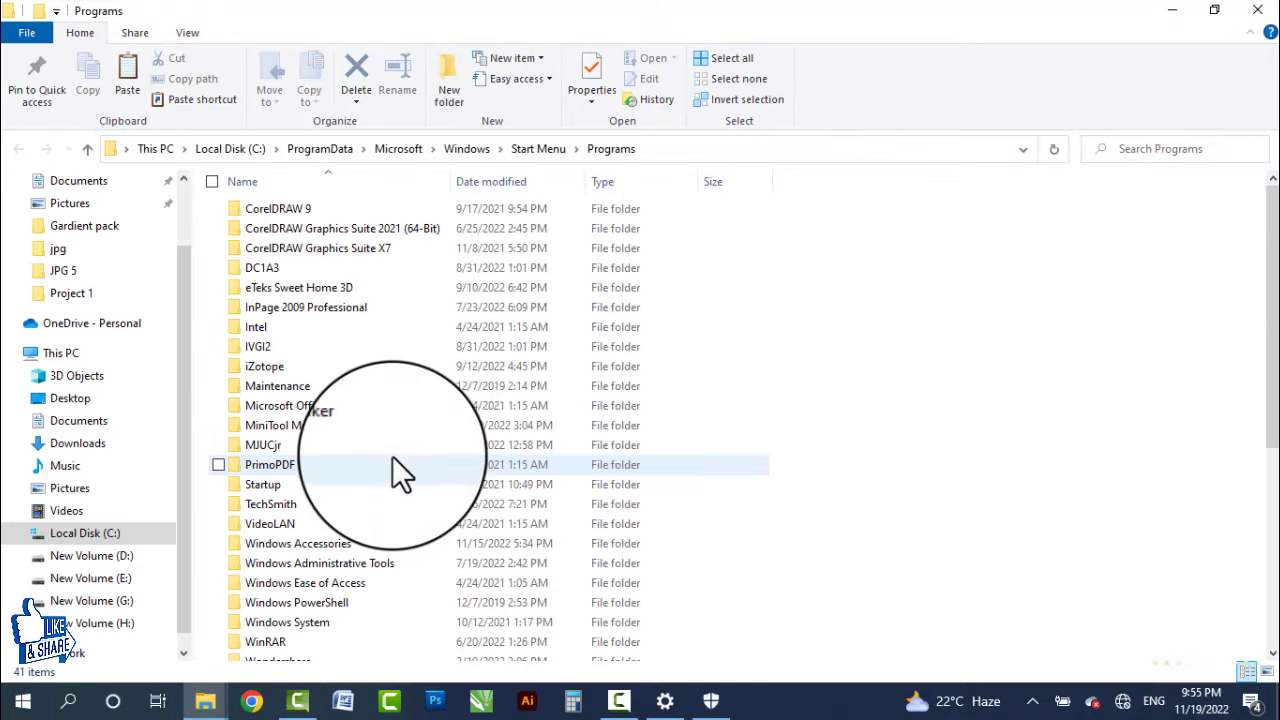
{"action": "scroll", "coordinate": [546, 454], "scroll_direction": "down", "scroll_amount": 1}
{"action": "double_click", "coordinate": [394, 596]}
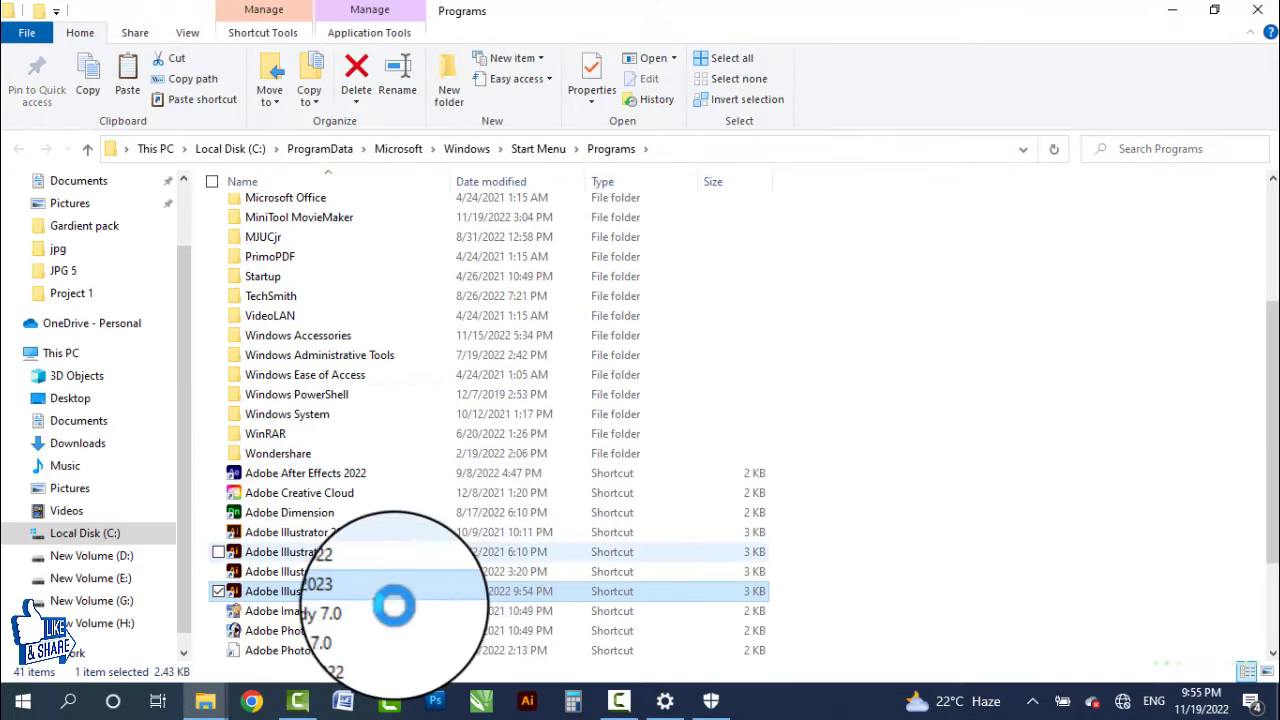
{"action": "right_click", "coordinate": [340, 591]}
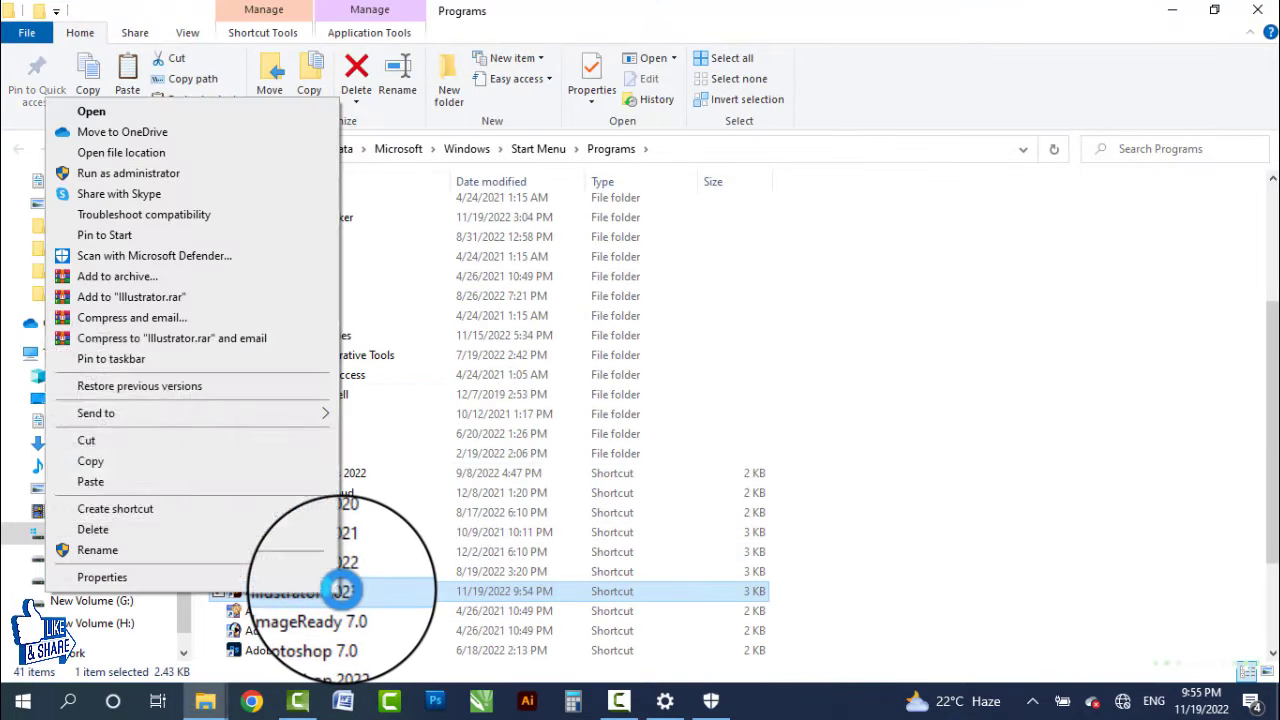
{"action": "left_click", "coordinate": [96, 461]}
- Paste the shortcut on the desktop, move it to the top of the right column, and refresh
{"action": "key", "text": "super+d"}
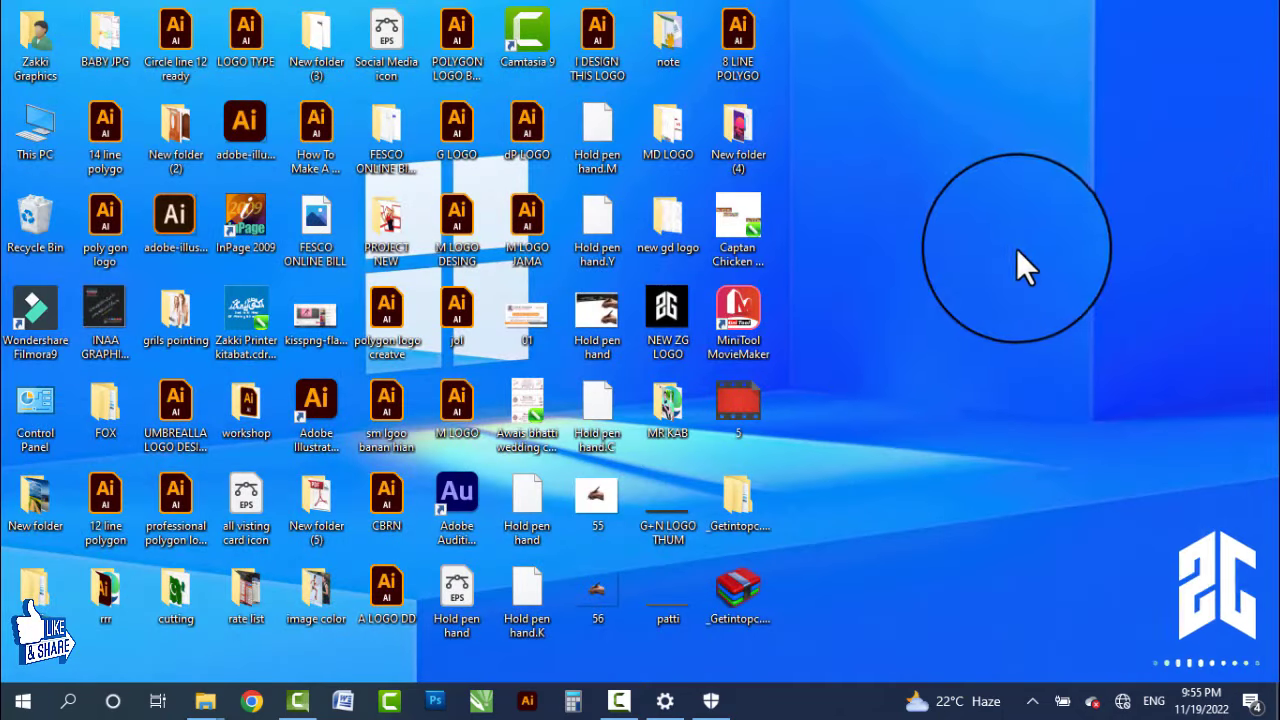
{"action": "right_click", "coordinate": [832, 245]}
{"action": "left_click", "coordinate": [870, 328]}
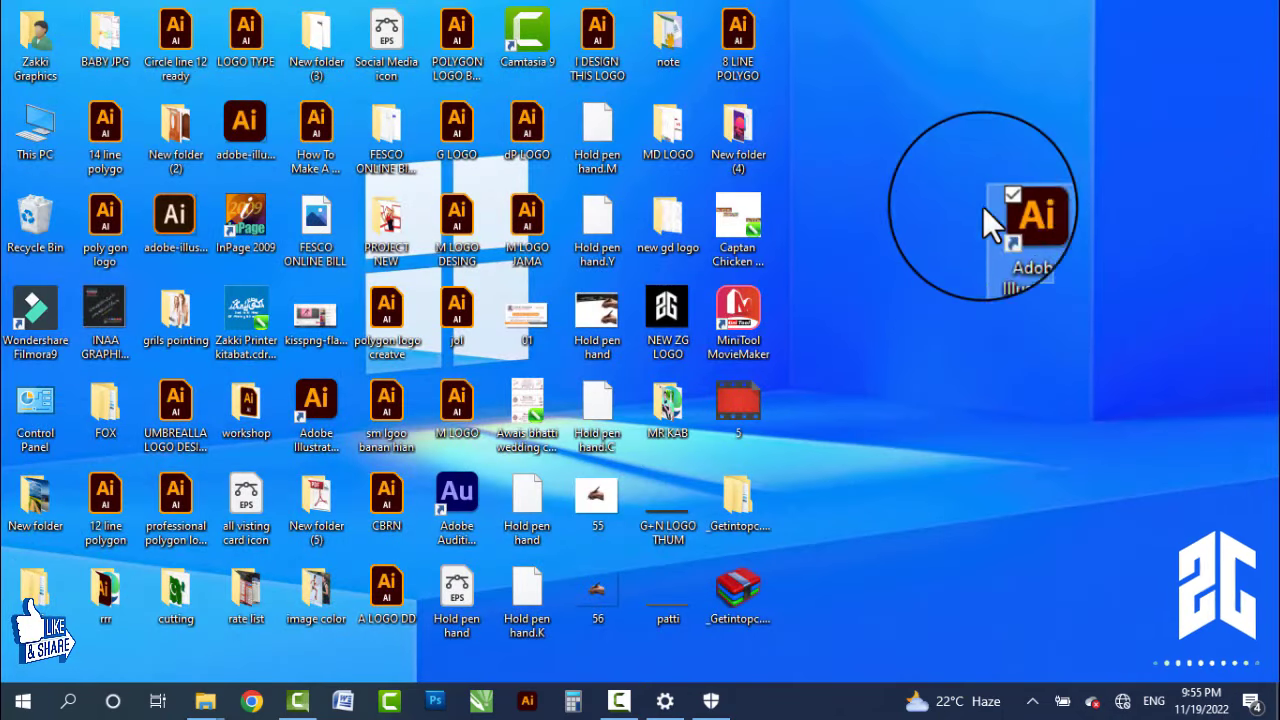
{"action": "left_click_drag", "start_coordinate": [1010, 238], "coordinate": [812, 55]}
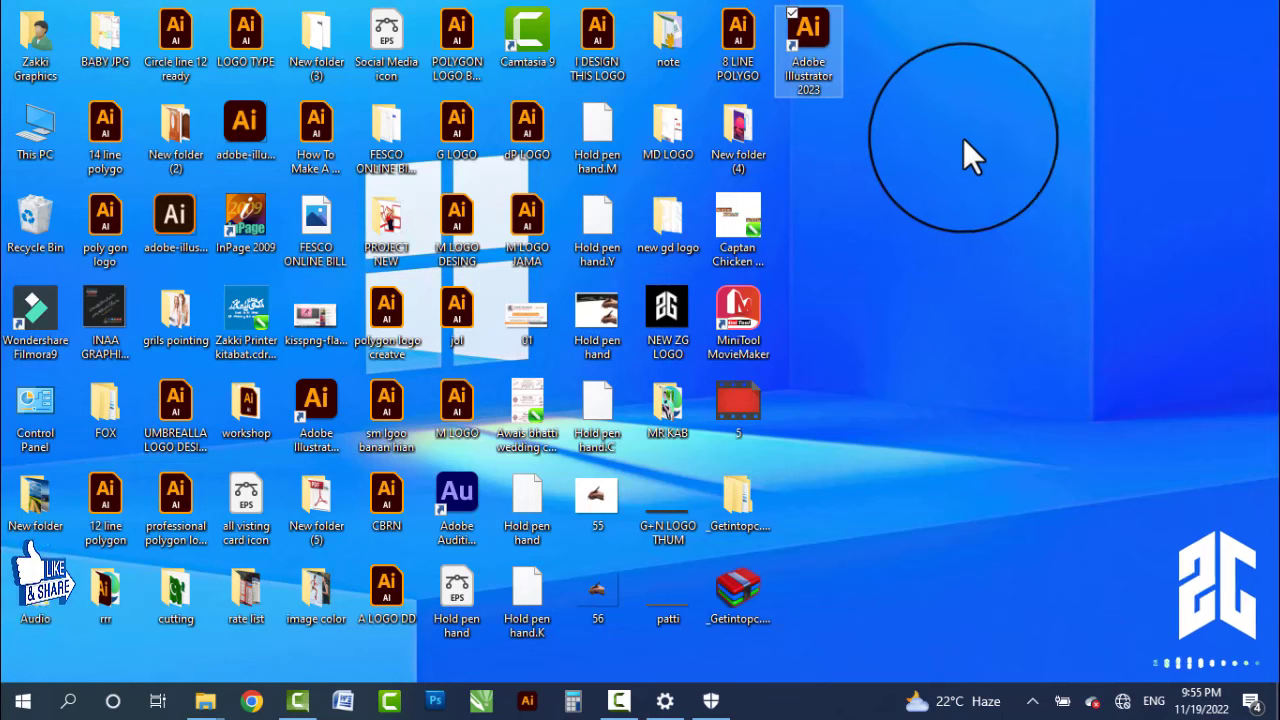
{"action": "right_click", "coordinate": [977, 130]}
{"action": "left_click", "coordinate": [876, 188]}
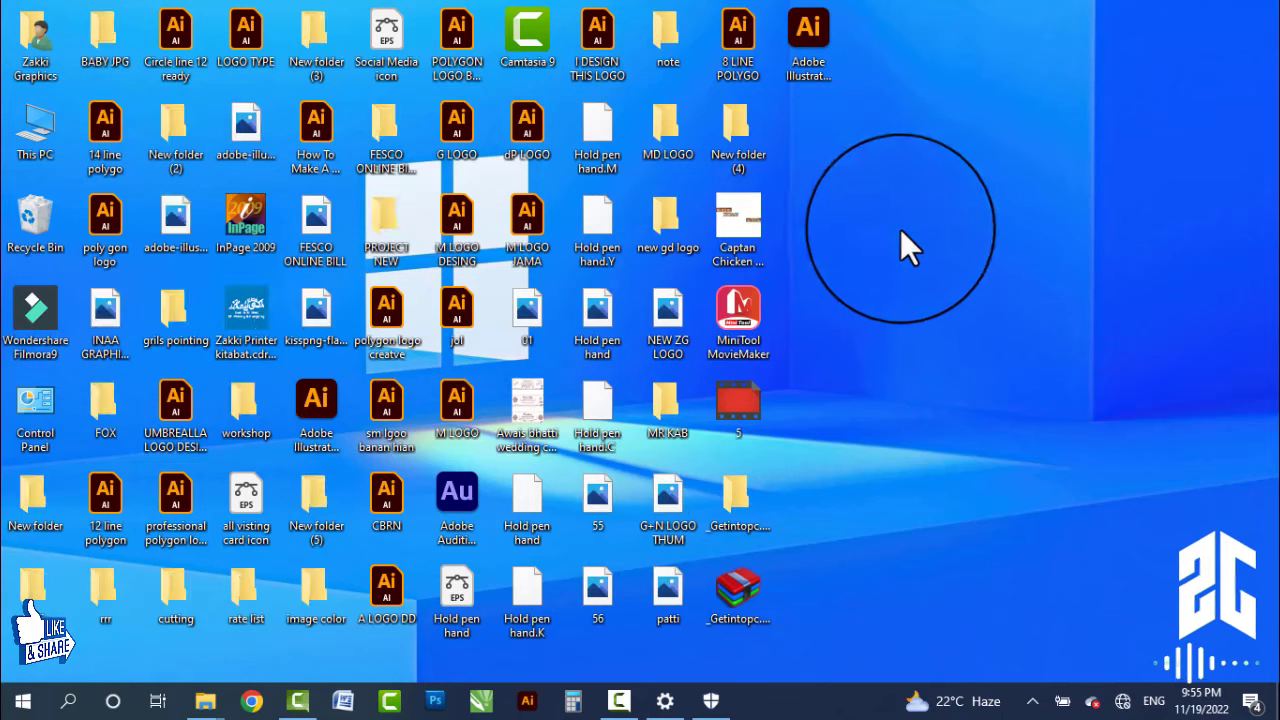
{"action": "right_click", "coordinate": [830, 170]}
{"action": "left_click", "coordinate": [888, 240]}
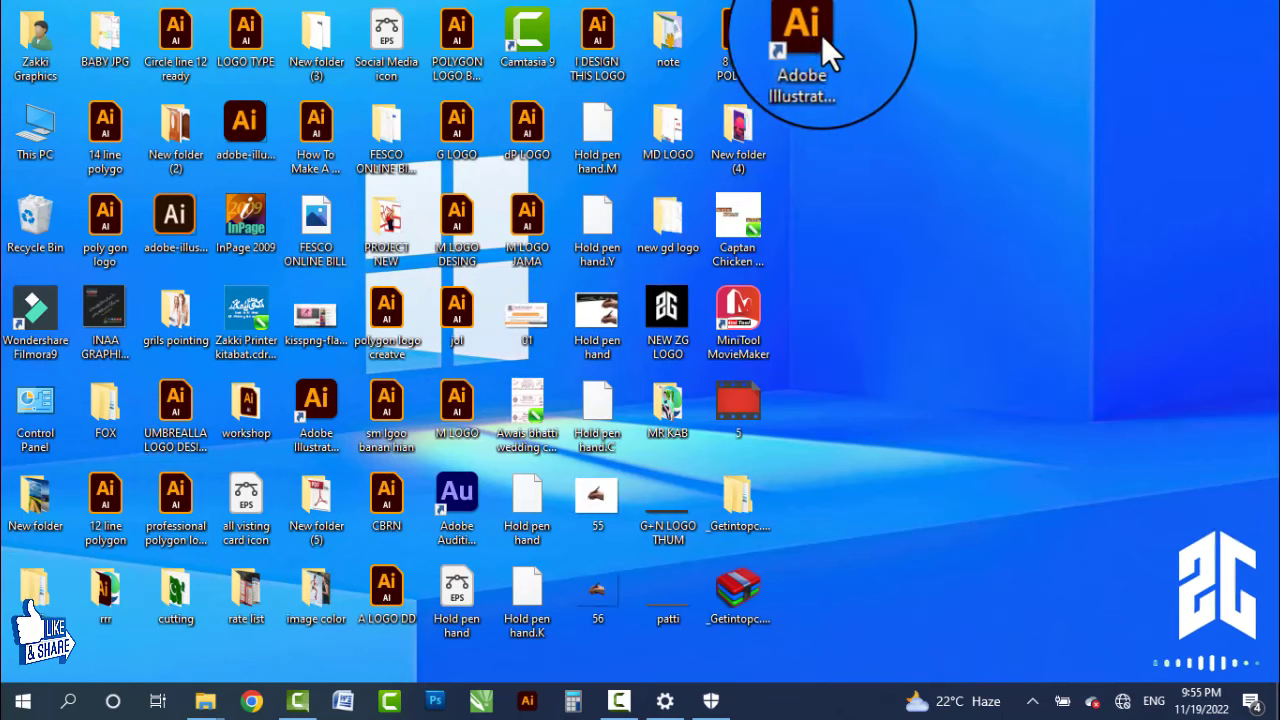
- Switch Automatic sample submission, Cloud-delivered protection and Real-time protection back On
{"action": "left_click", "coordinate": [711, 700]}
{"action": "left_click", "coordinate": [358, 241]}
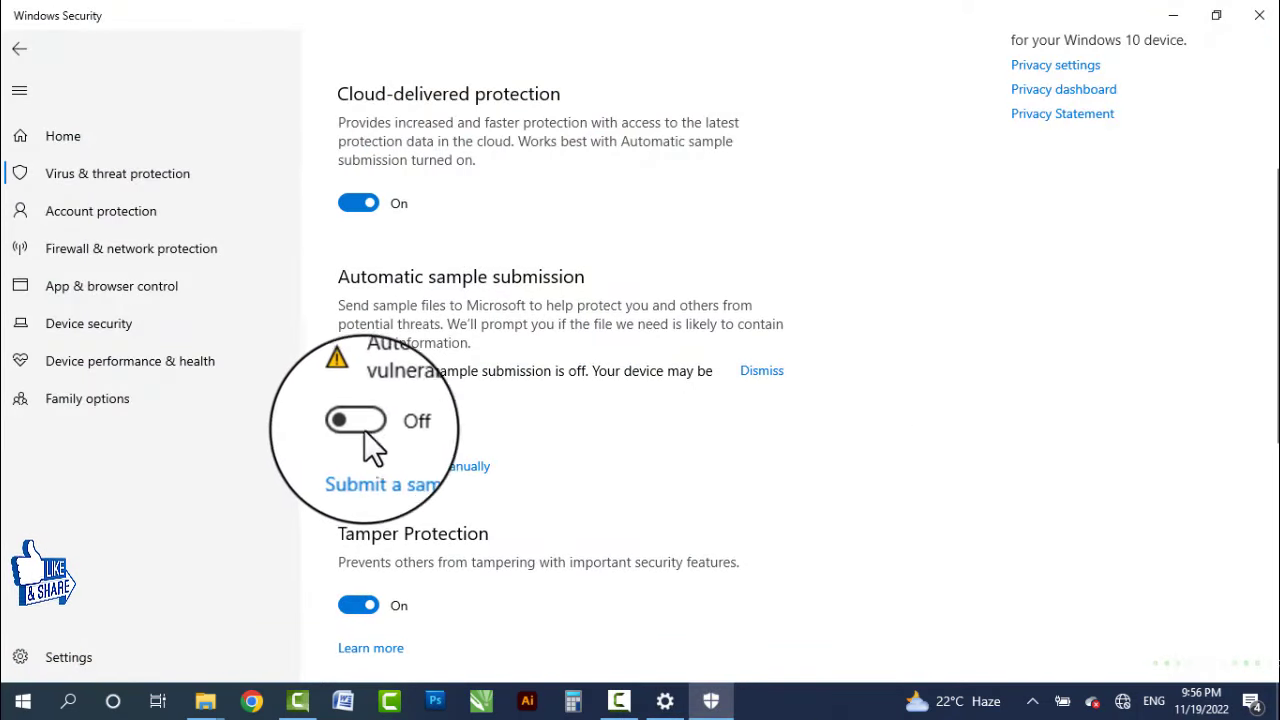
{"action": "left_click", "coordinate": [360, 420]}
{"action": "scroll", "coordinate": [449, 344], "scroll_direction": "up", "scroll_amount": 2}
{"action": "scroll", "coordinate": [449, 345], "scroll_direction": "up", "scroll_amount": 2}
{"action": "left_click", "coordinate": [362, 295]}
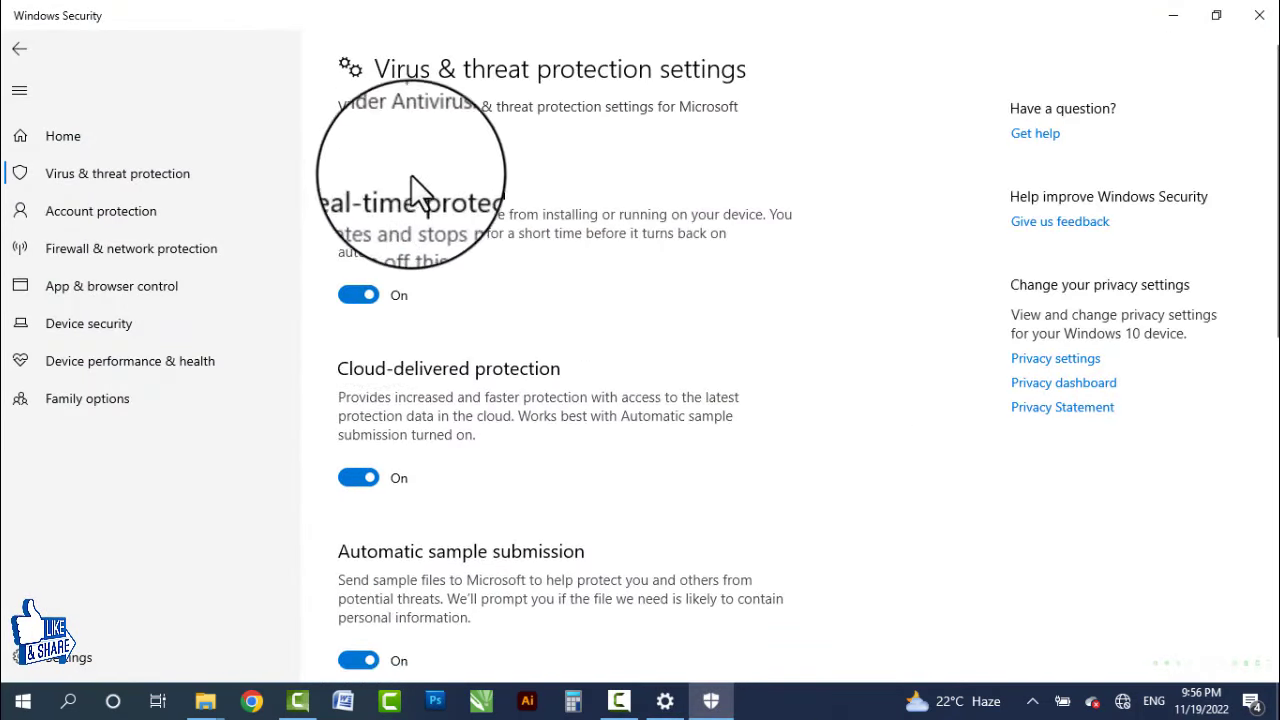
- Close Windows Security and Settings, then refresh the desktop
{"action": "left_click", "coordinate": [1258, 12]}
{"action": "left_click", "coordinate": [660, 700]}
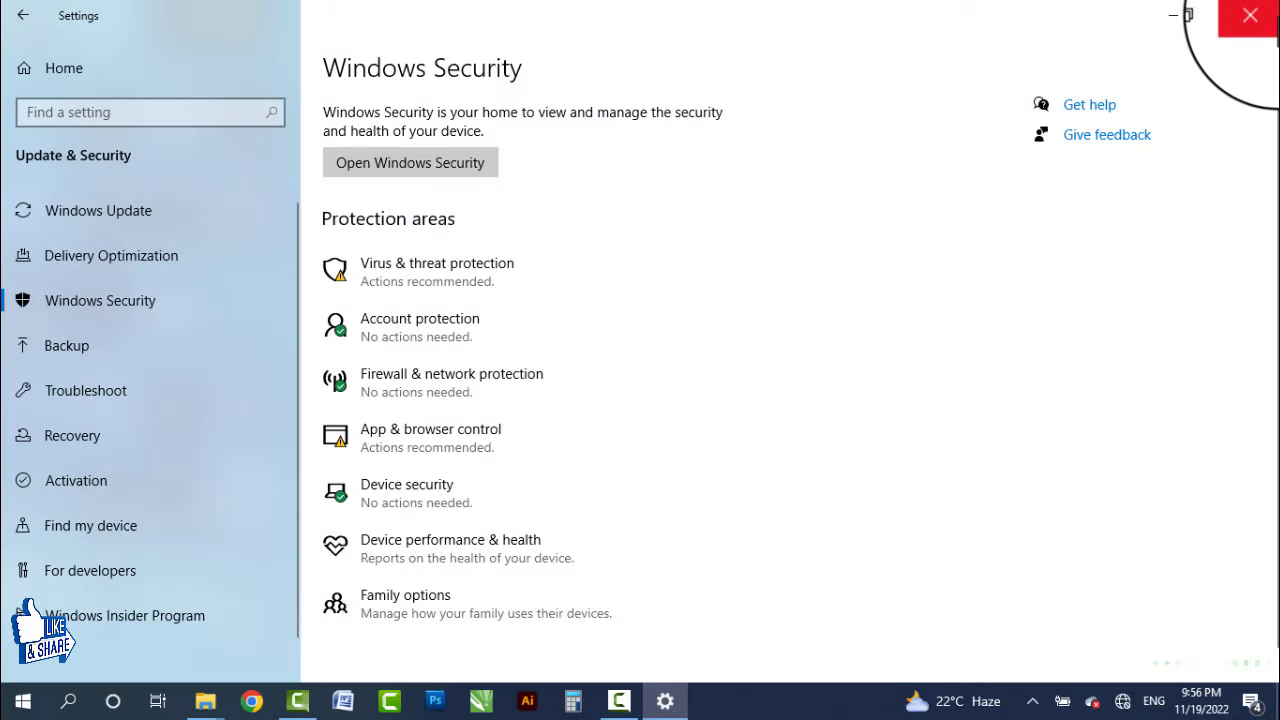
{"action": "left_click", "coordinate": [1258, 12]}
{"action": "right_click", "coordinate": [1049, 229]}
{"action": "left_click", "coordinate": [893, 282]}
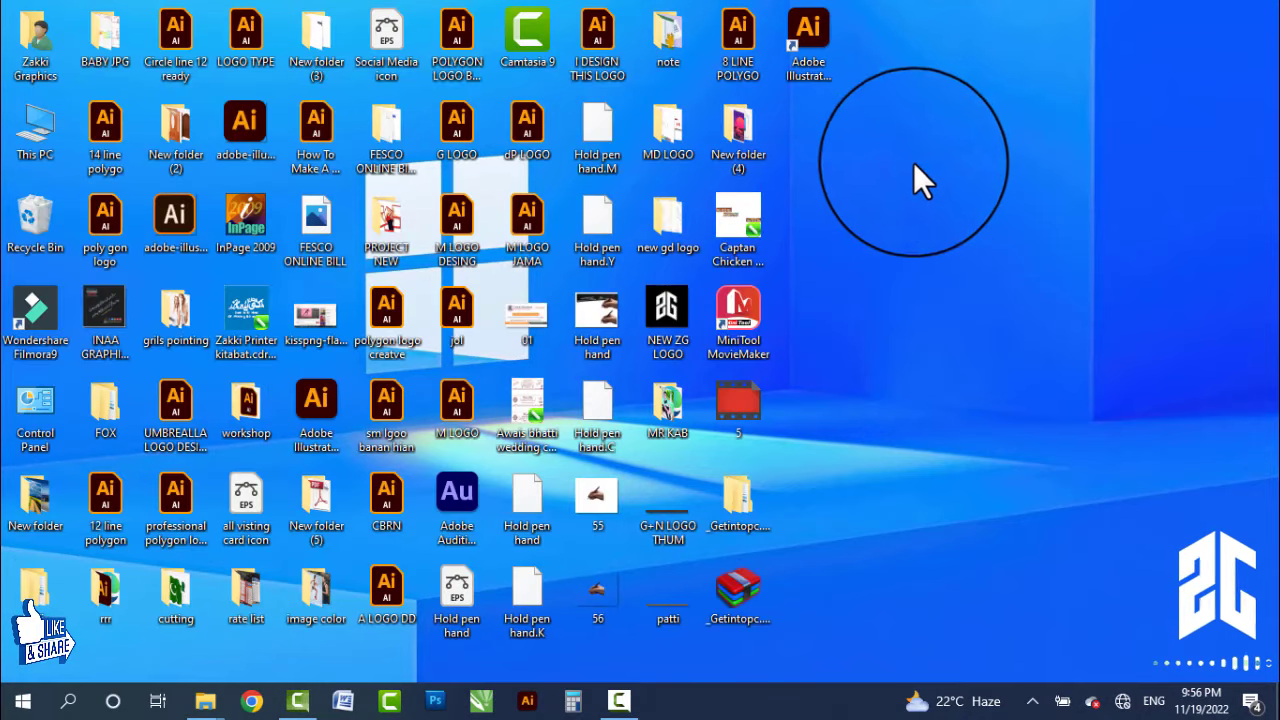
- Launch Illustrator 2023 from its new desktop shortcut and wait for the A4/Postcard Home screen
{"action": "left_click", "coordinate": [820, 35]}
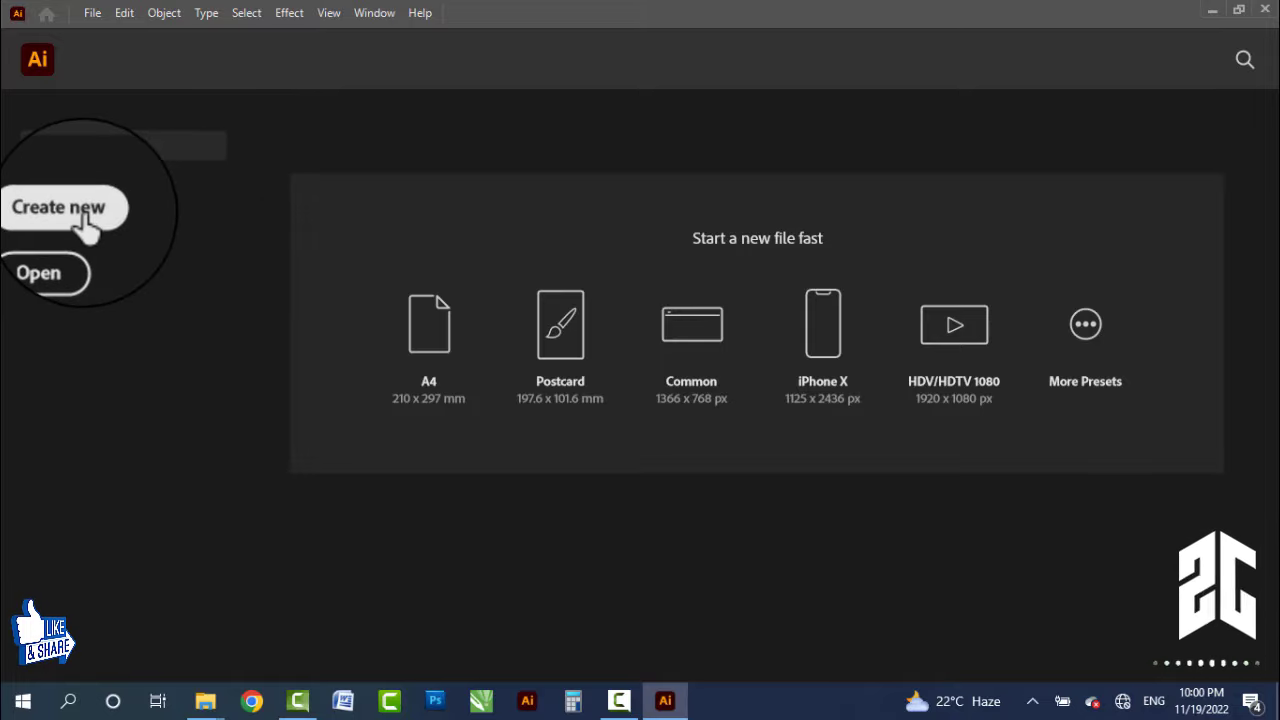
- Configure a new A4 document as landscape with RGB Color mode and confirm it
{"action": "left_click", "coordinate": [85, 215]}
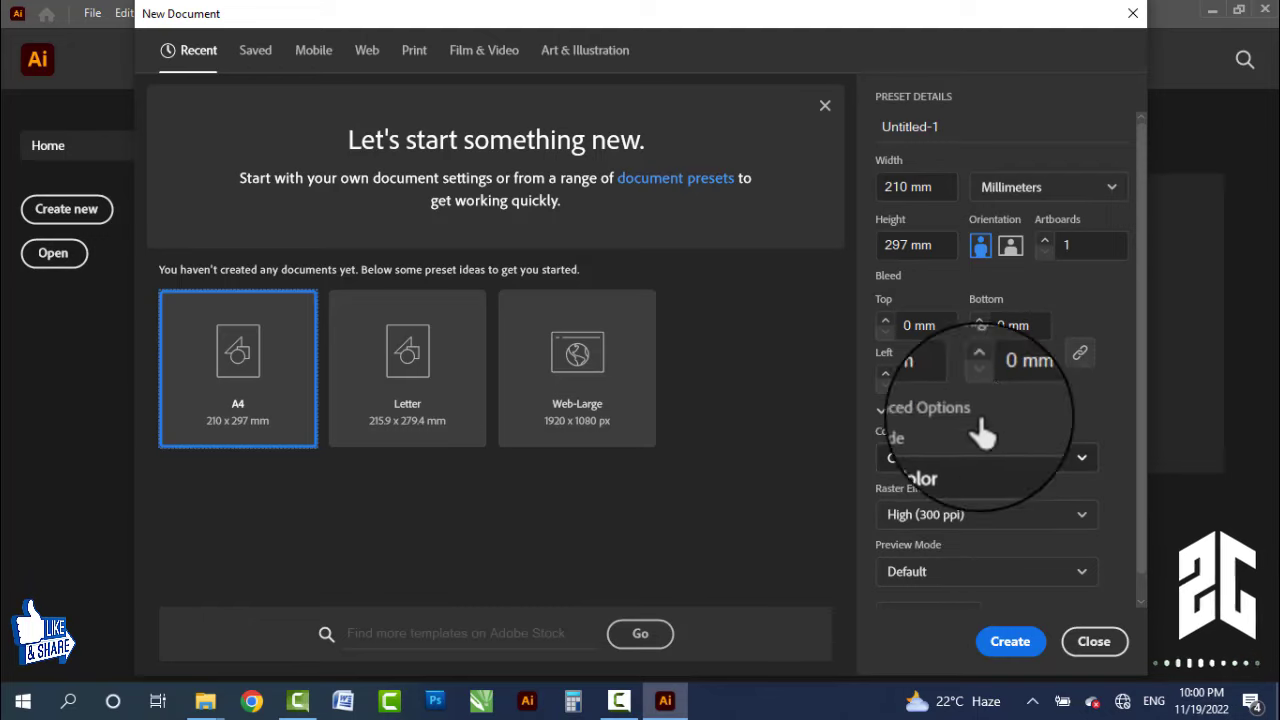
{"action": "left_click", "coordinate": [930, 458]}
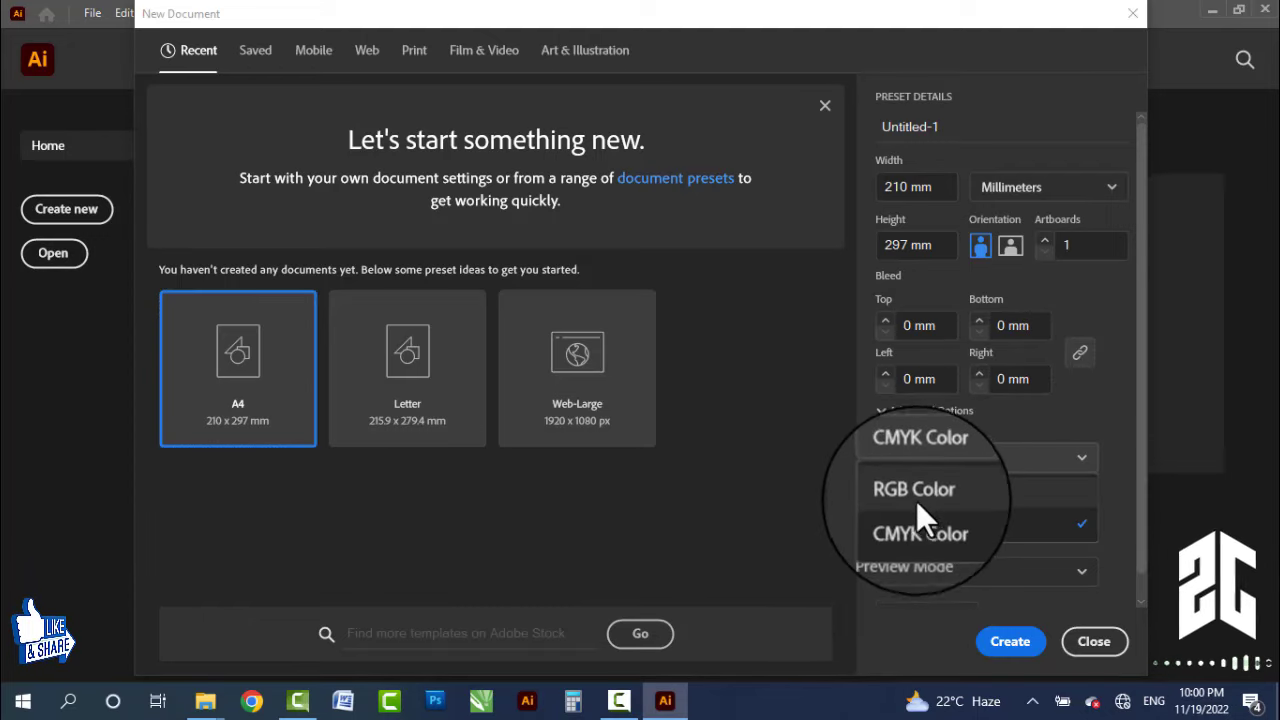
{"action": "left_click", "coordinate": [916, 494]}
{"action": "left_click", "coordinate": [1012, 247]}
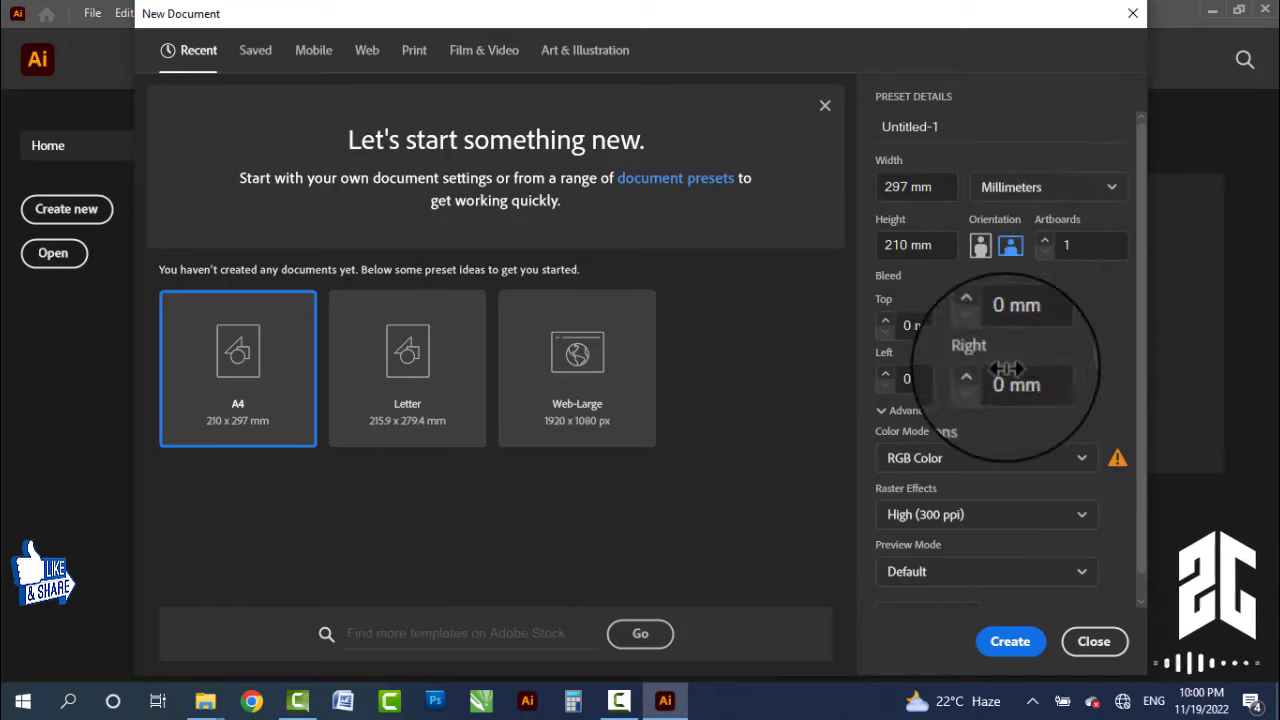
{"action": "left_click", "coordinate": [1012, 641]}
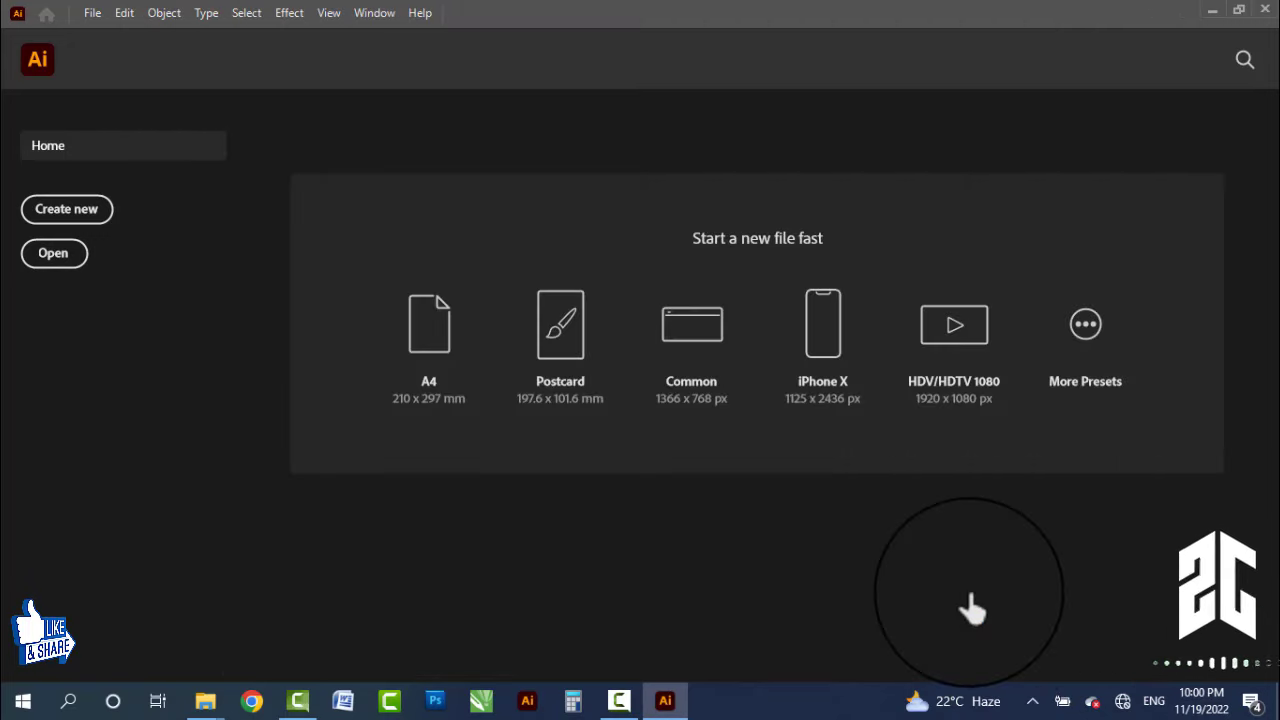